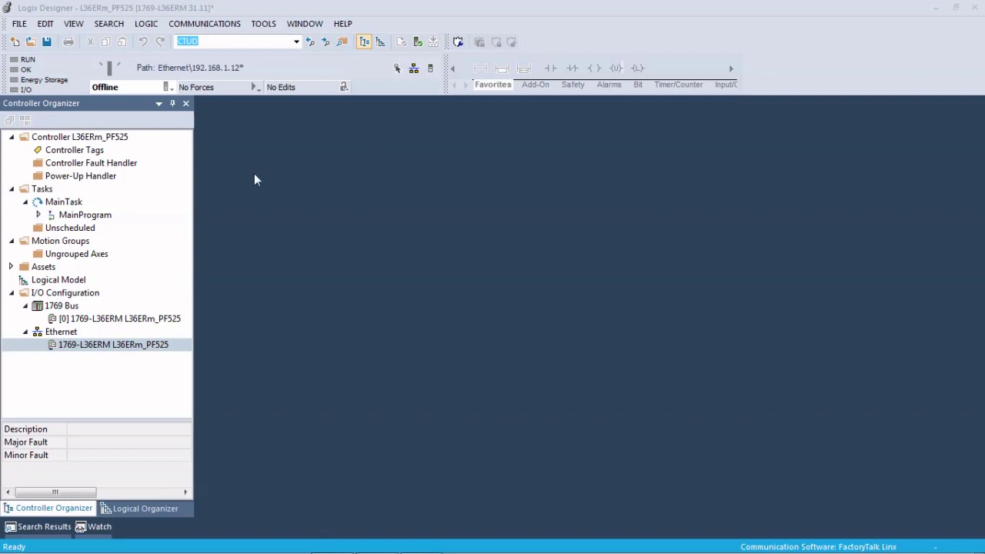
# Add a new PowerFlex 525-EENET module to the Ethernet network
pyautogui.rightClick(71, 334)
pyautogui.click(91, 345)
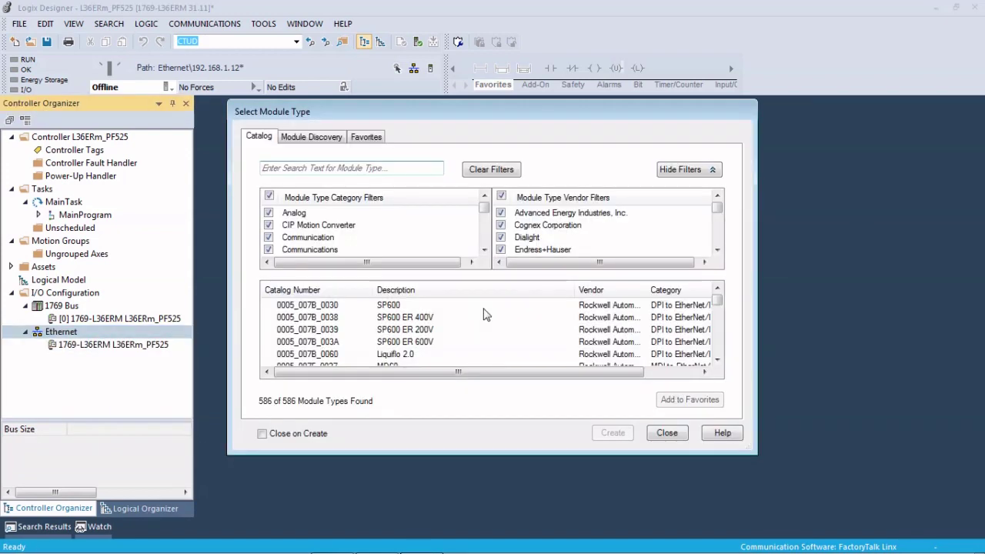
pyautogui.write('525')
pyautogui.click(337, 331)
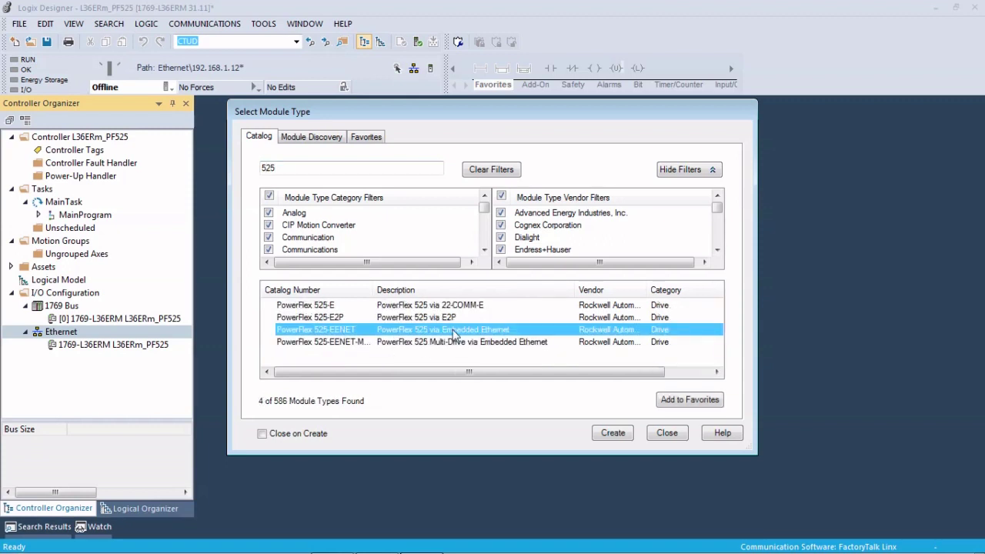
pyautogui.doubleClick(452, 331)
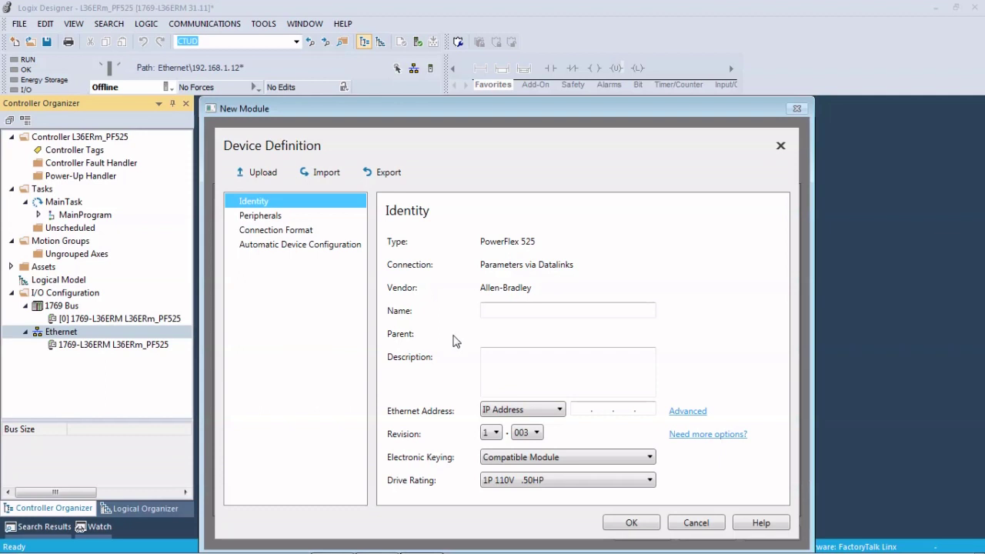
# Name the drive PF525 at IP 192.168.1.3 with major revision 5, and create it
pyautogui.click(516, 308)
pyautogui.write('PF')
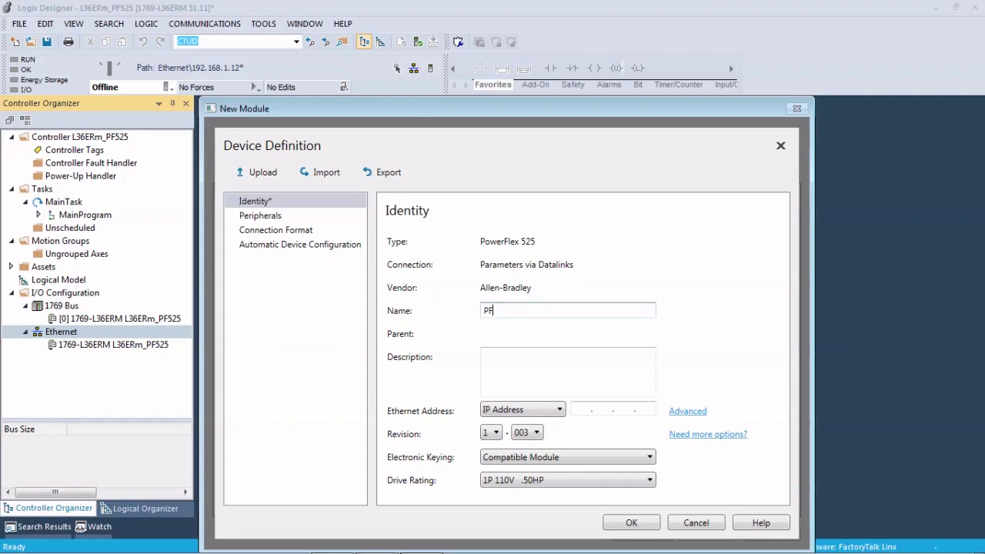
pyautogui.write('525')
pyautogui.click(589, 408)
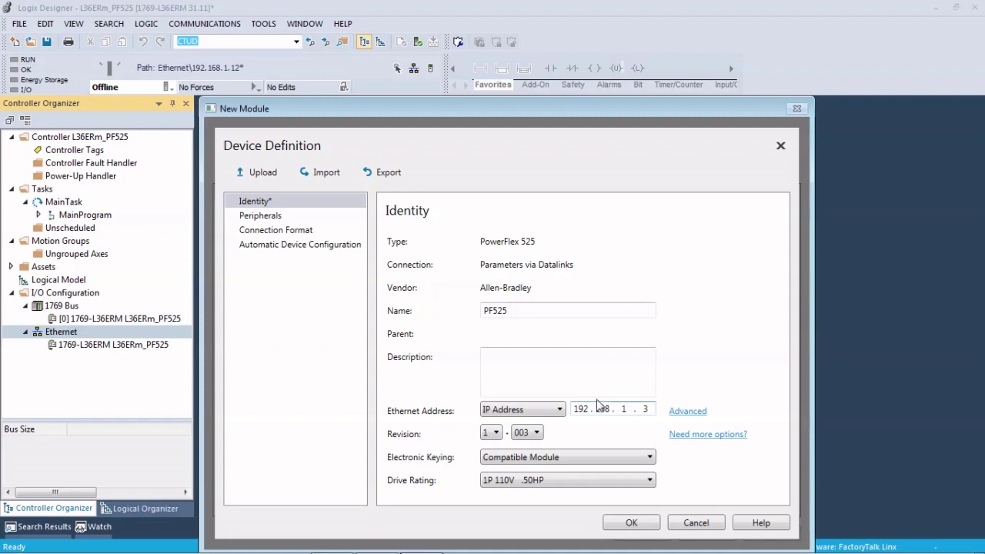
pyautogui.click(496, 433)
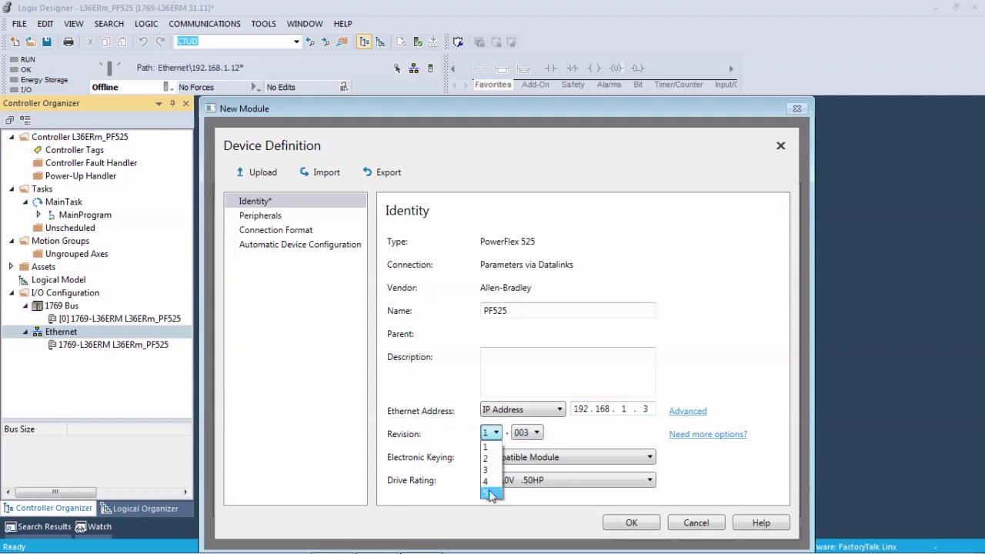
pyautogui.click(490, 494)
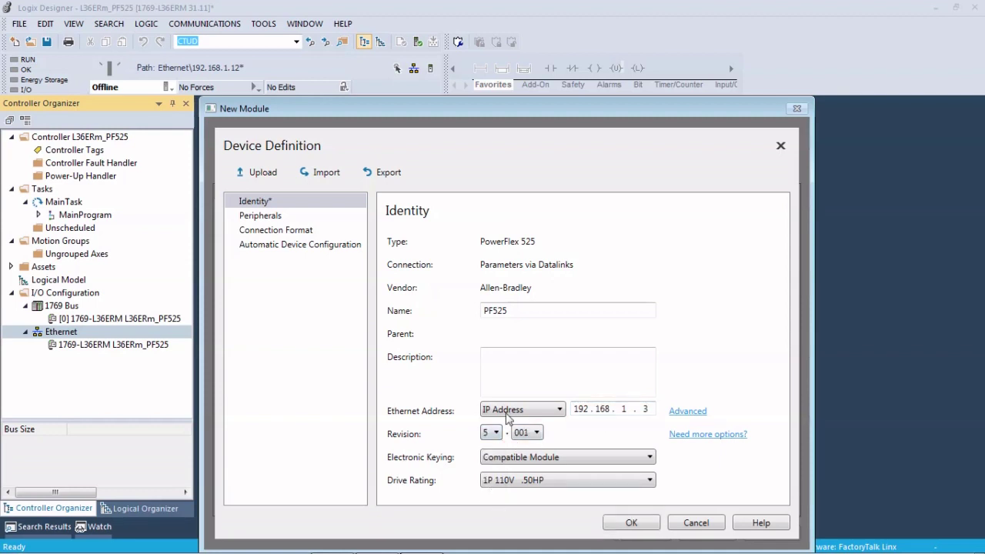
pyautogui.click(629, 524)
pyautogui.click(625, 531)
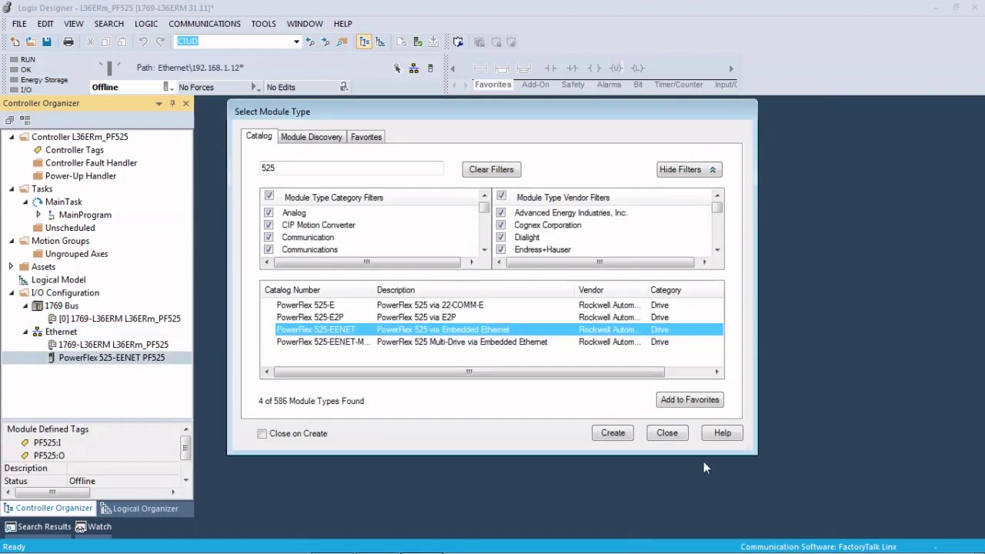
# Open PF525's properties and start an upload from the connected drive
pyautogui.click(667, 432)
pyautogui.doubleClick(106, 360)
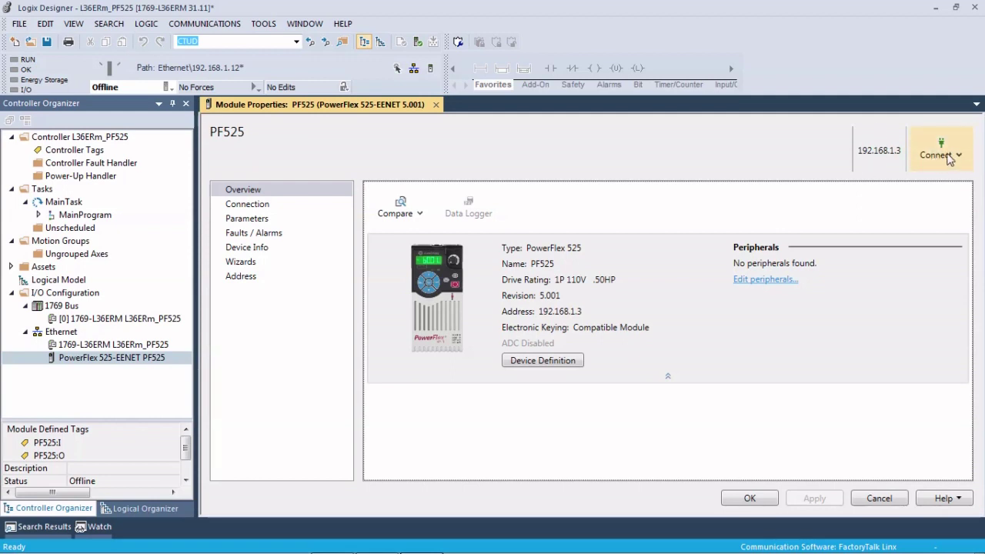
pyautogui.click(949, 157)
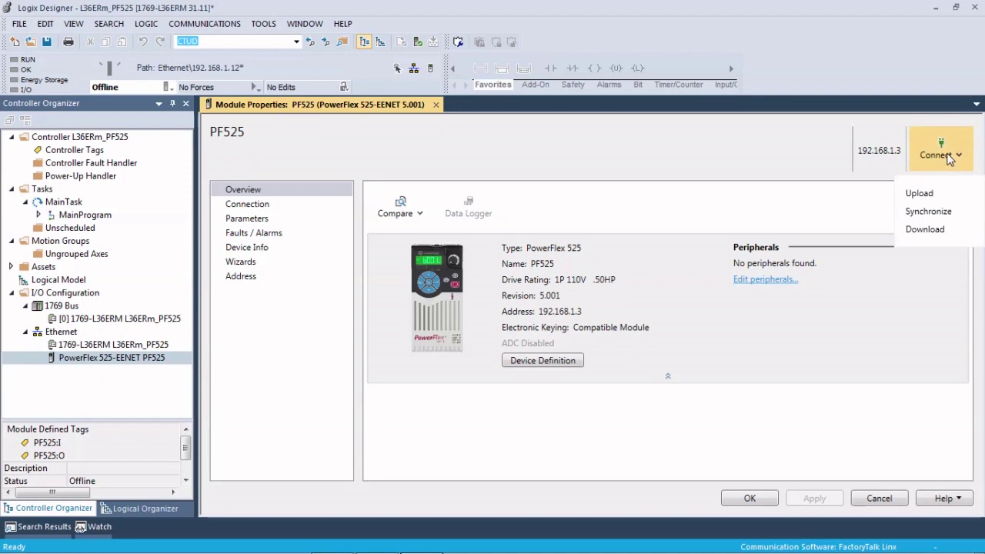
pyautogui.click(921, 193)
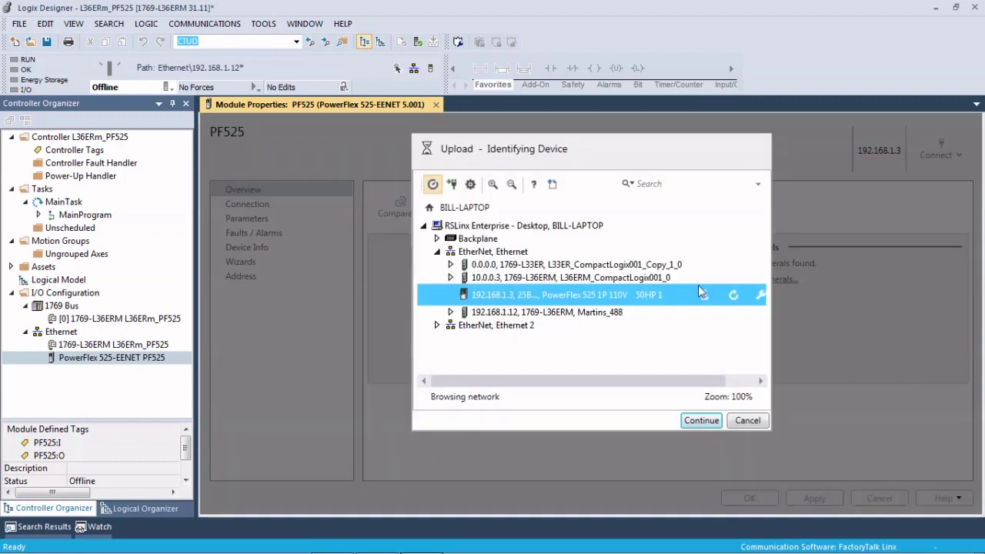
# Upload from the drive at 192.168.1.3 and close the PF525 properties
pyautogui.click(439, 253)
pyautogui.click(439, 254)
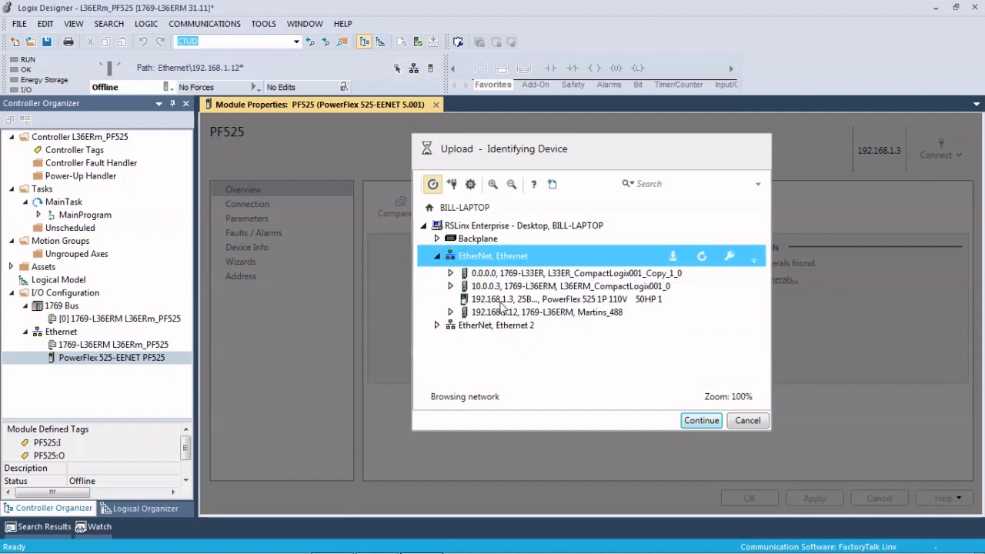
pyautogui.click(703, 422)
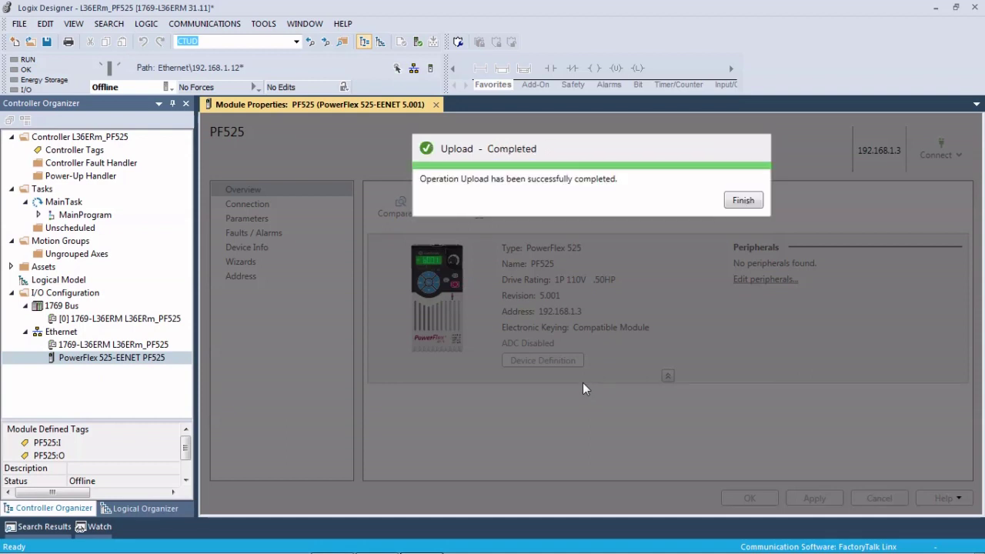
pyautogui.click(742, 204)
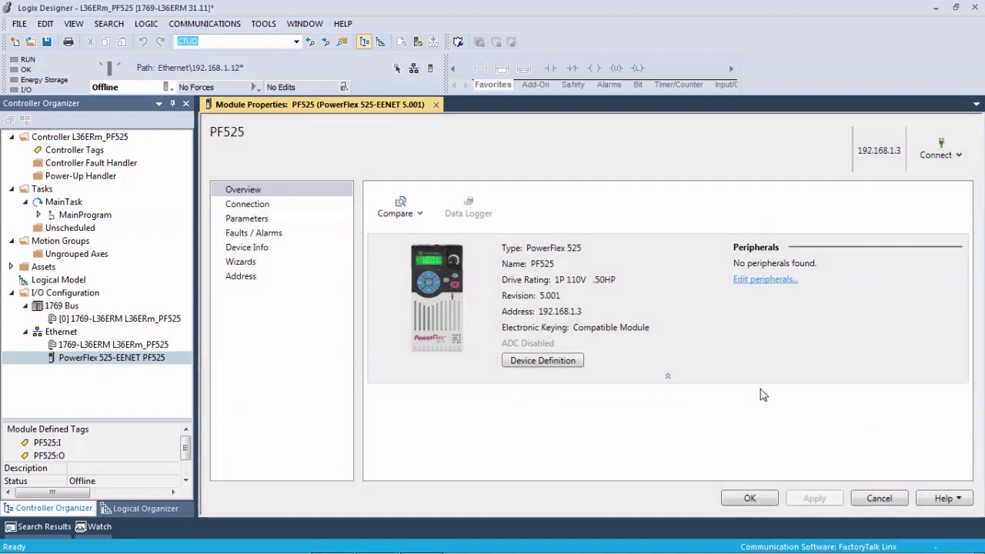
pyautogui.click(747, 499)
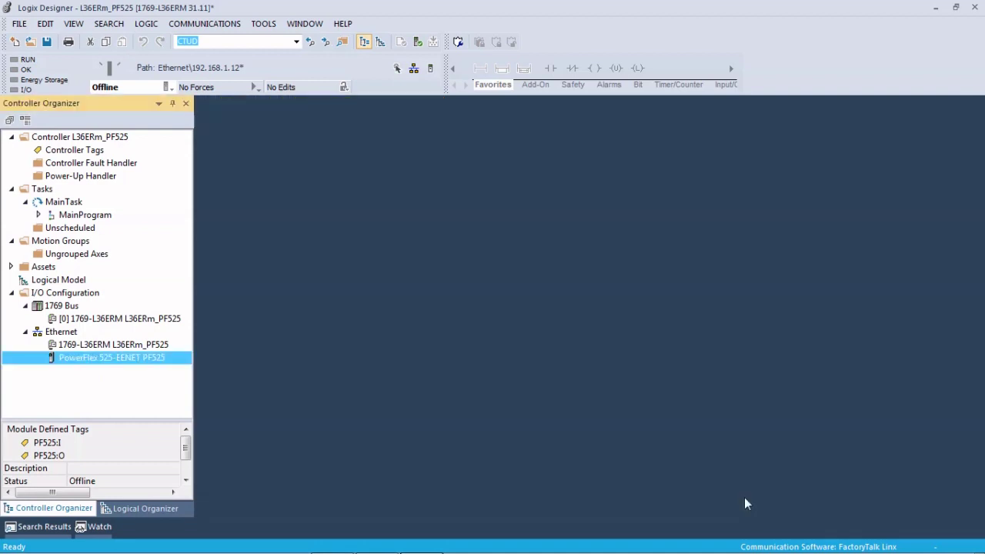
# Download the project to the controller, then reopen PF525's properties showing it Stopped at 0.00 Hz
pyautogui.click(193, 25)
pyautogui.click(237, 123)
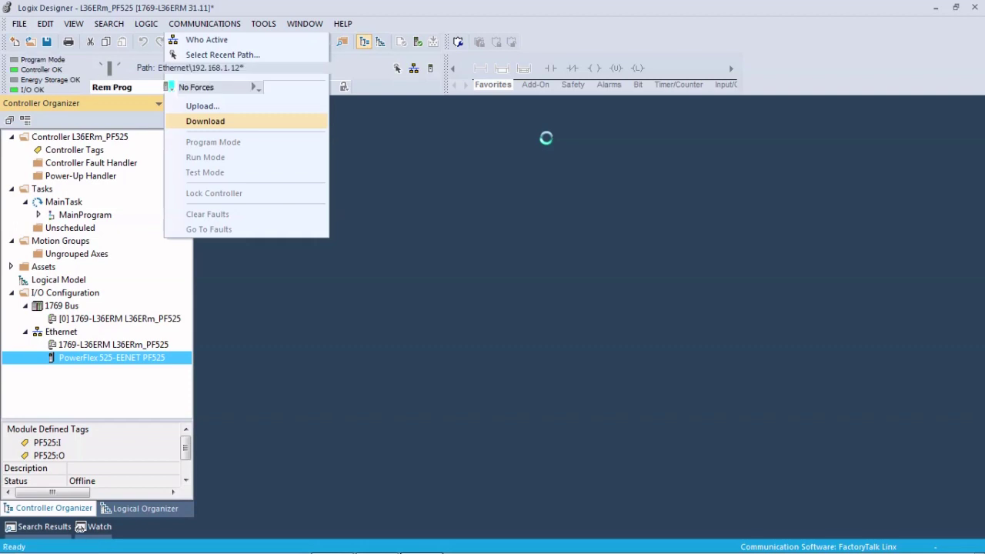
pyautogui.click(426, 413)
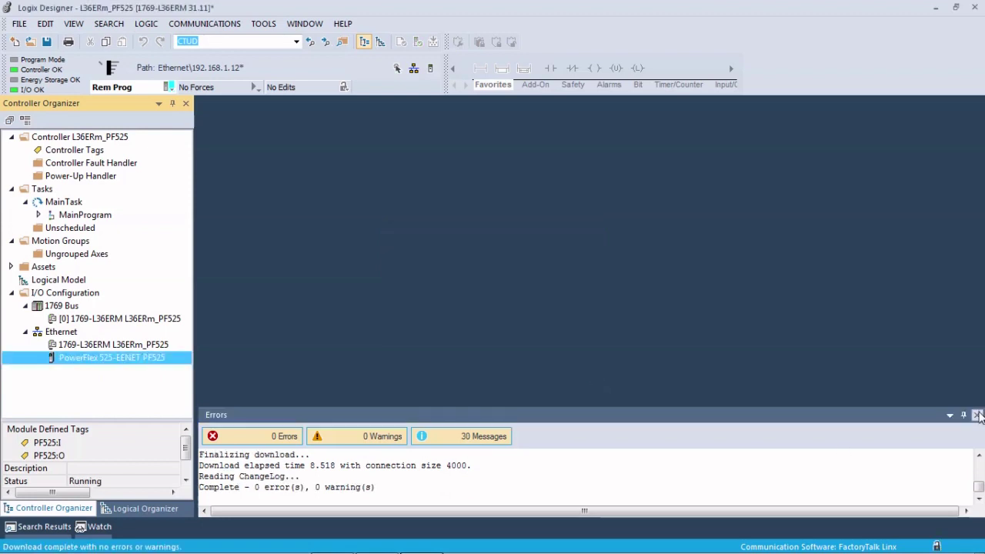
pyautogui.click(976, 414)
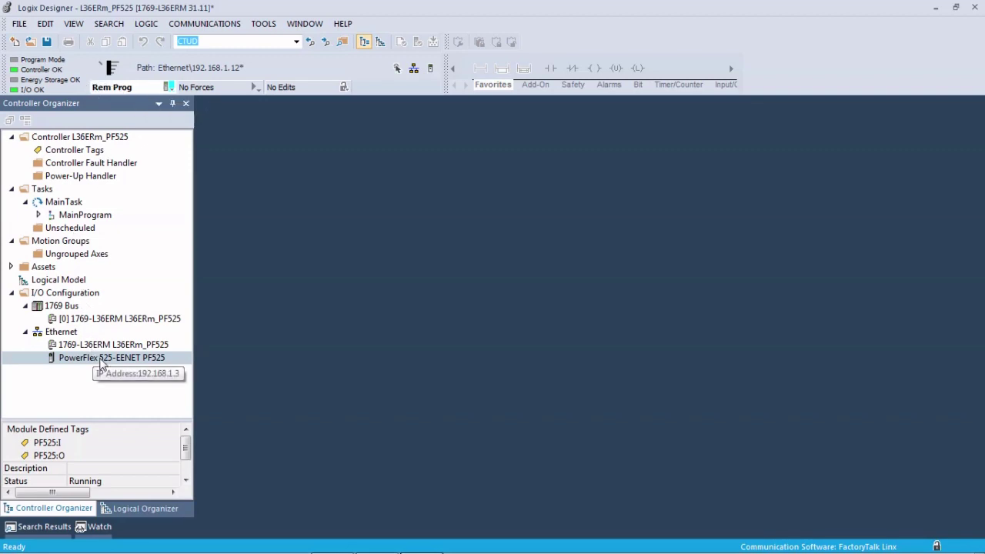
pyautogui.doubleClick(101, 359)
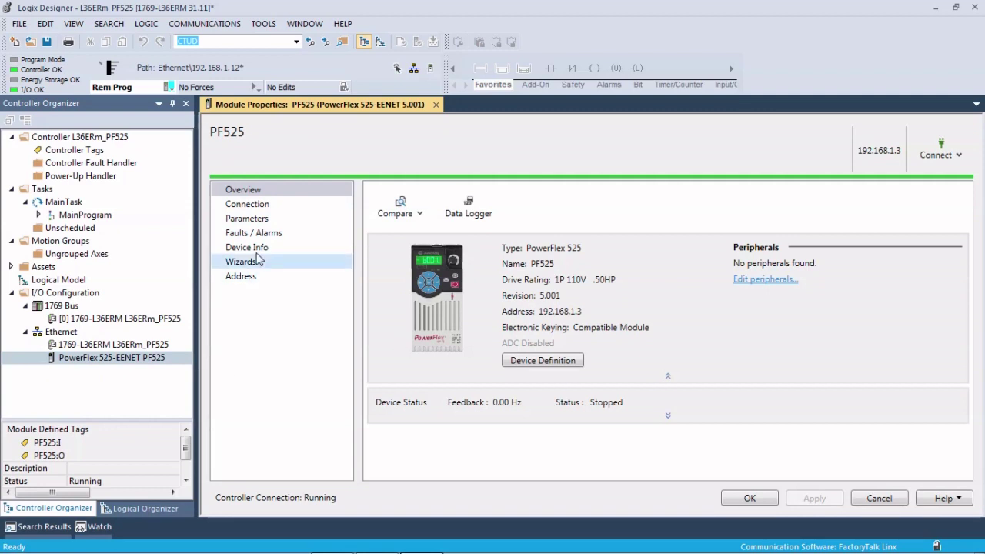
# Start the PowerFlex 525 Startup Wizard from the Wizards page of PF525's properties
pyautogui.click(242, 265)
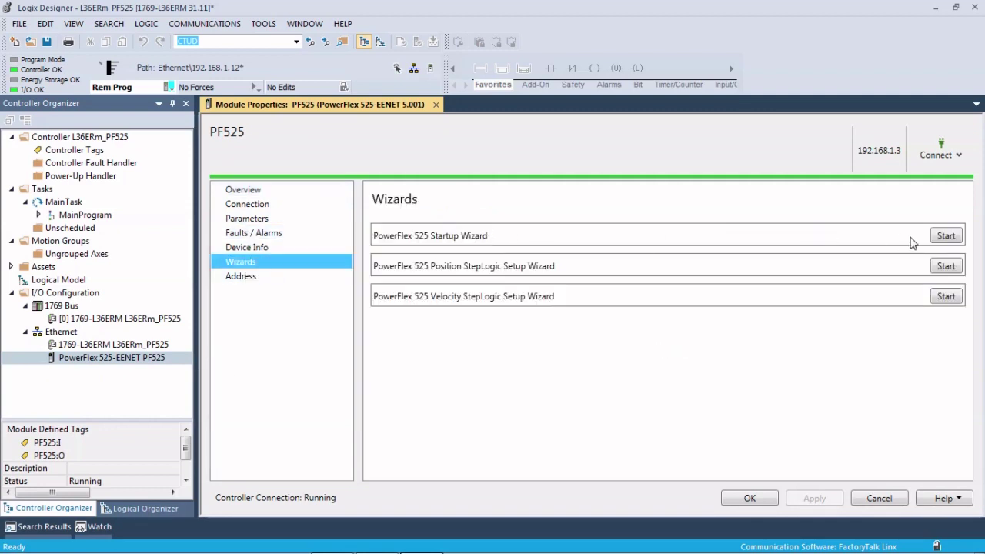
pyautogui.click(946, 235)
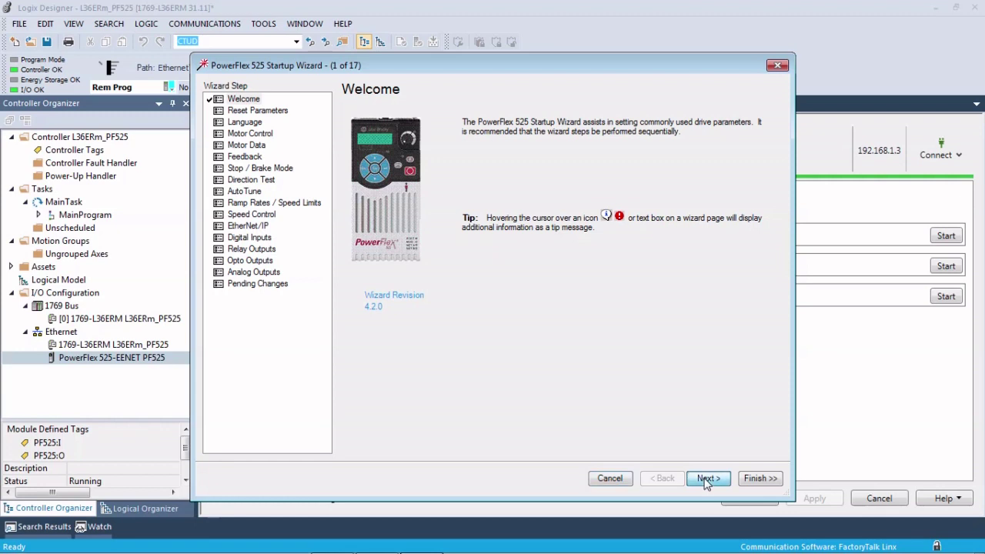
# Skip the reset, keep English, and set Torque Performance Mode to V/Hz
pyautogui.click(707, 479)
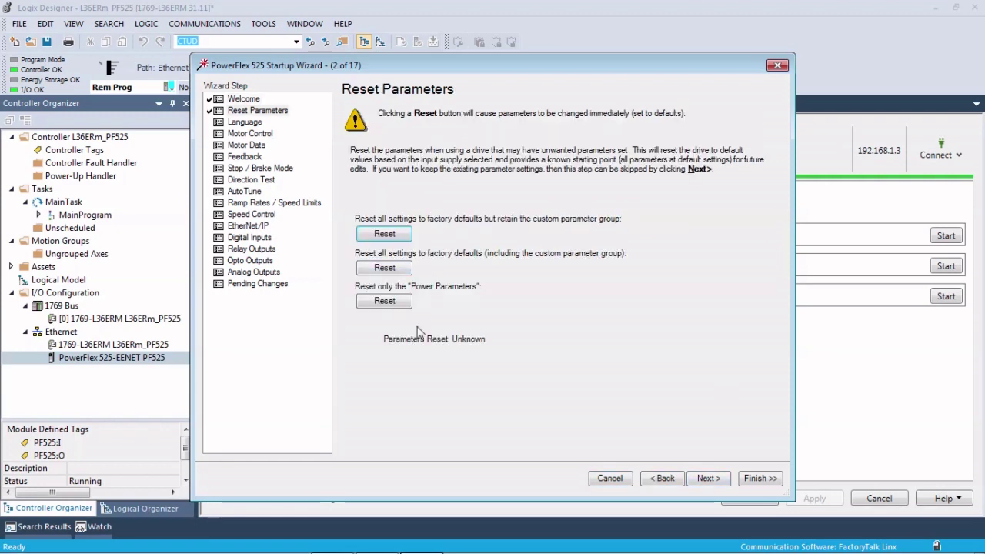
pyautogui.click(708, 479)
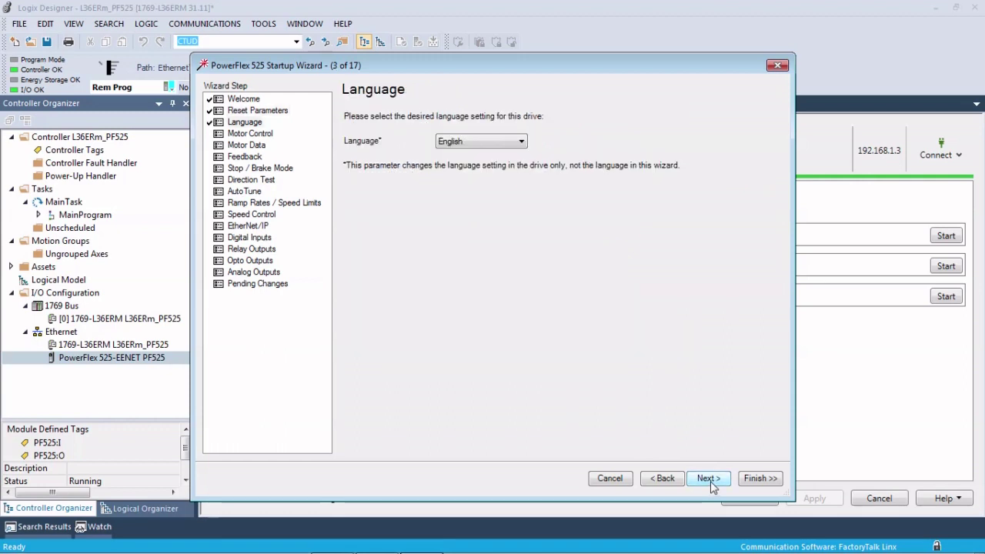
pyautogui.click(709, 480)
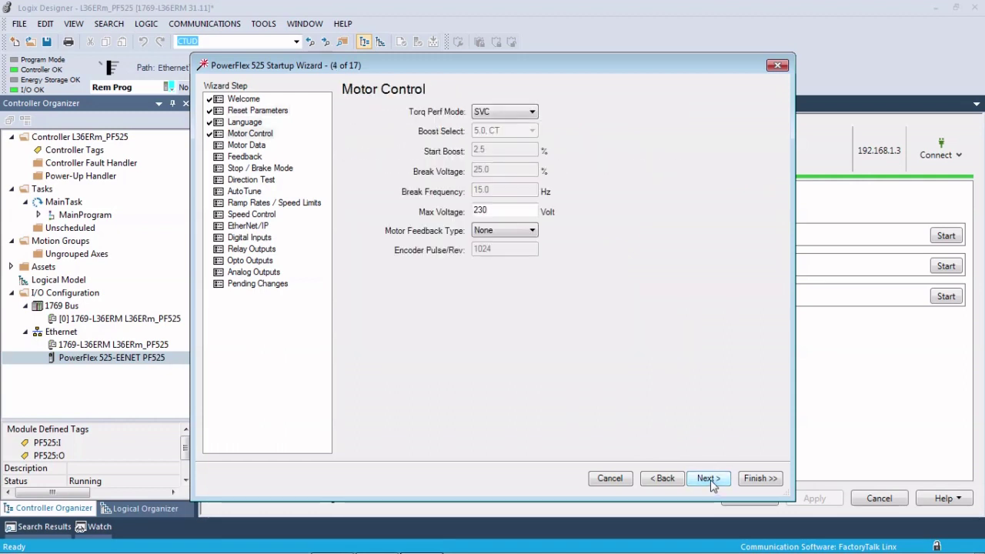
pyautogui.click(504, 113)
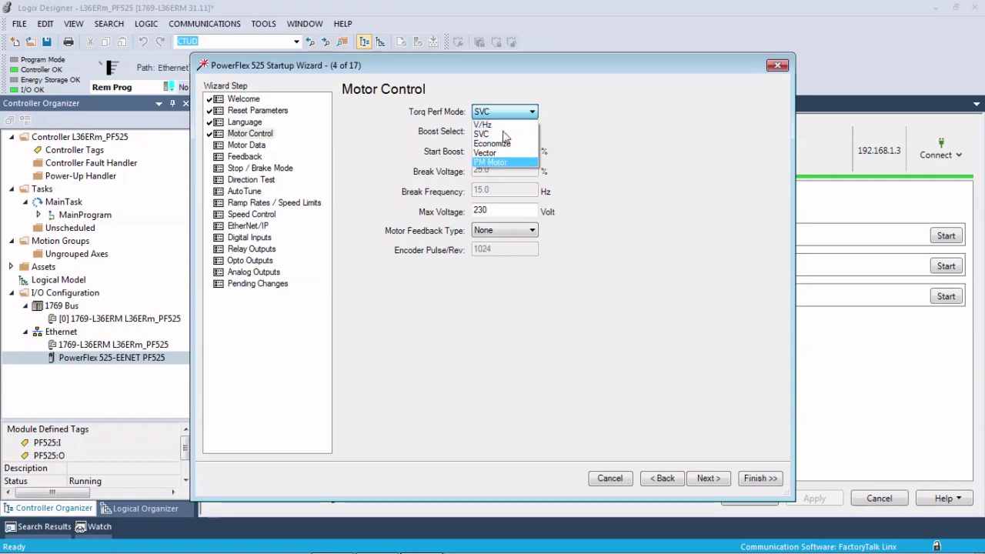
pyautogui.click(505, 125)
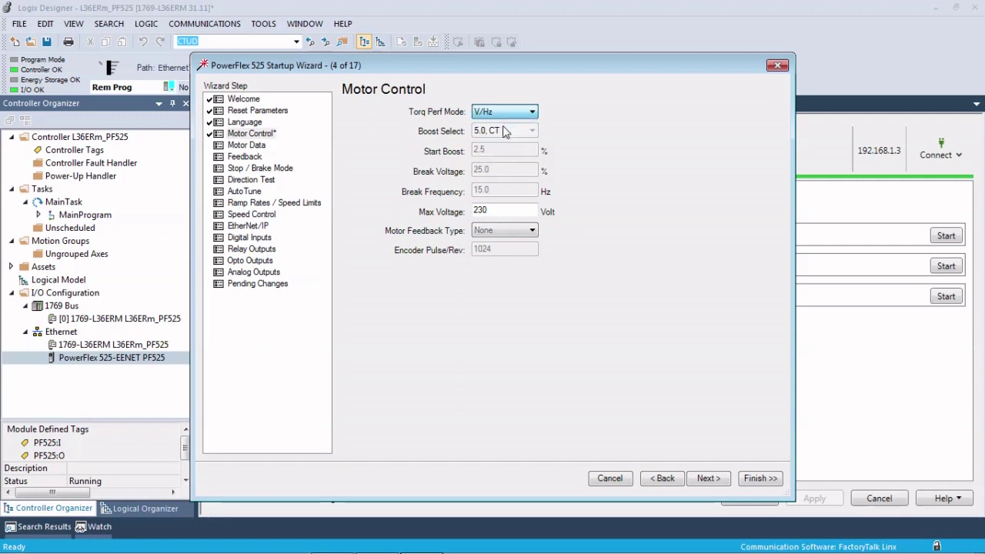
pyautogui.click(709, 479)
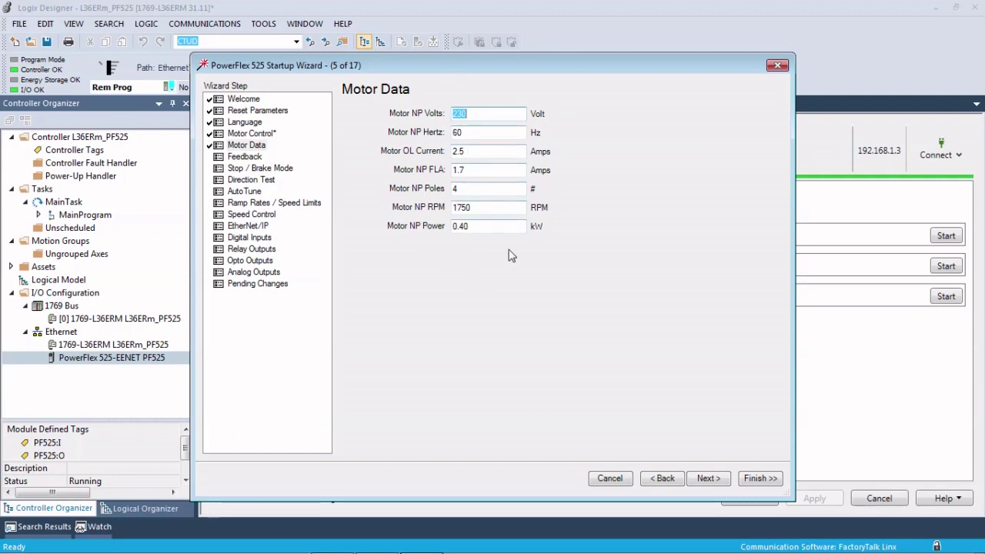
# Keep no motor feedback, Ramp, CF stop mode and the brake resistor Disabled
pyautogui.click(723, 480)
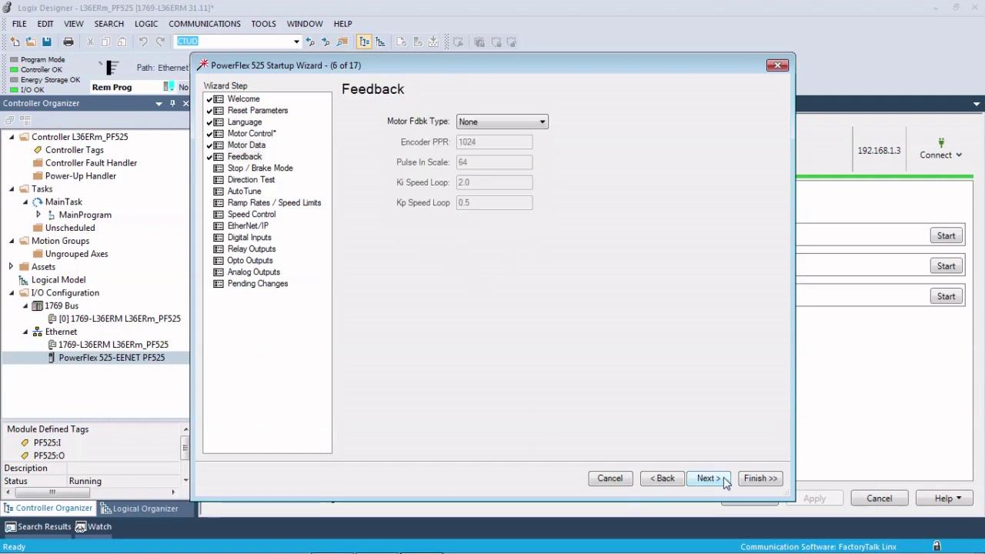
pyautogui.click(512, 121)
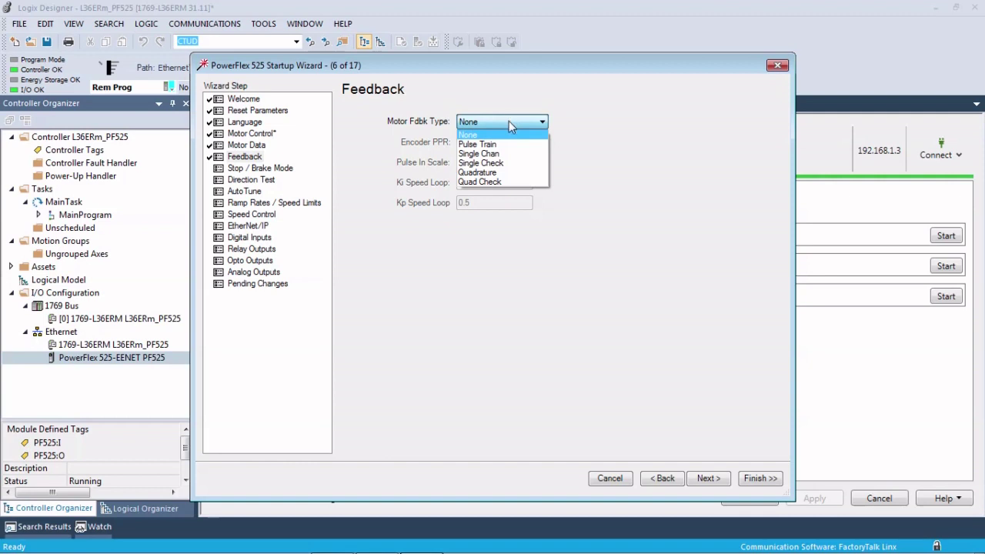
pyautogui.click(509, 121)
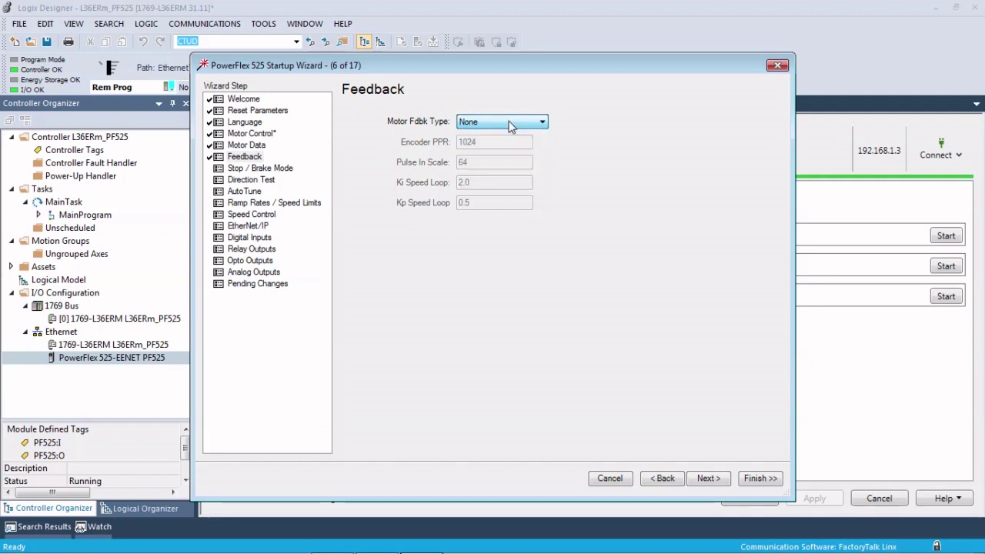
pyautogui.click(709, 478)
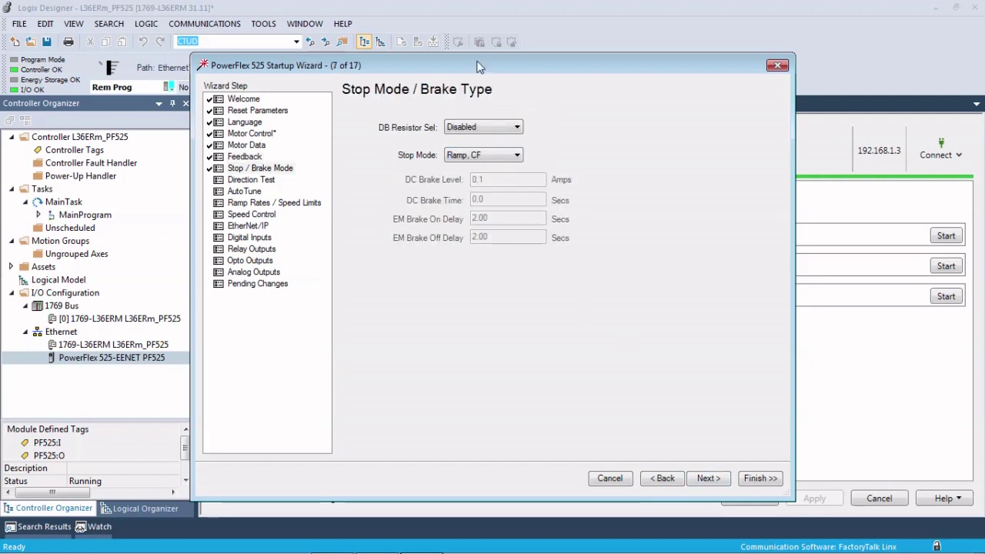
pyautogui.click(485, 155)
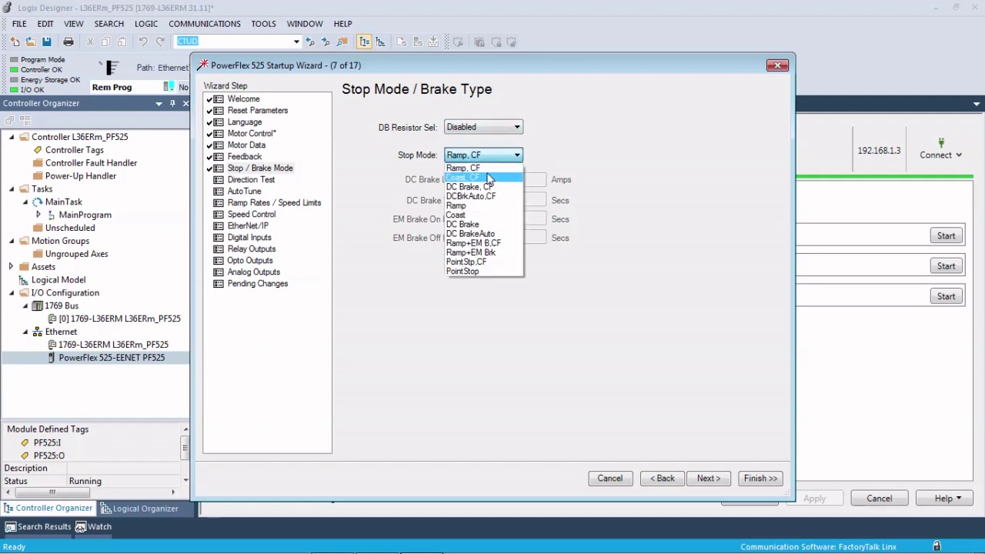
pyautogui.click(486, 128)
pyautogui.click(486, 128)
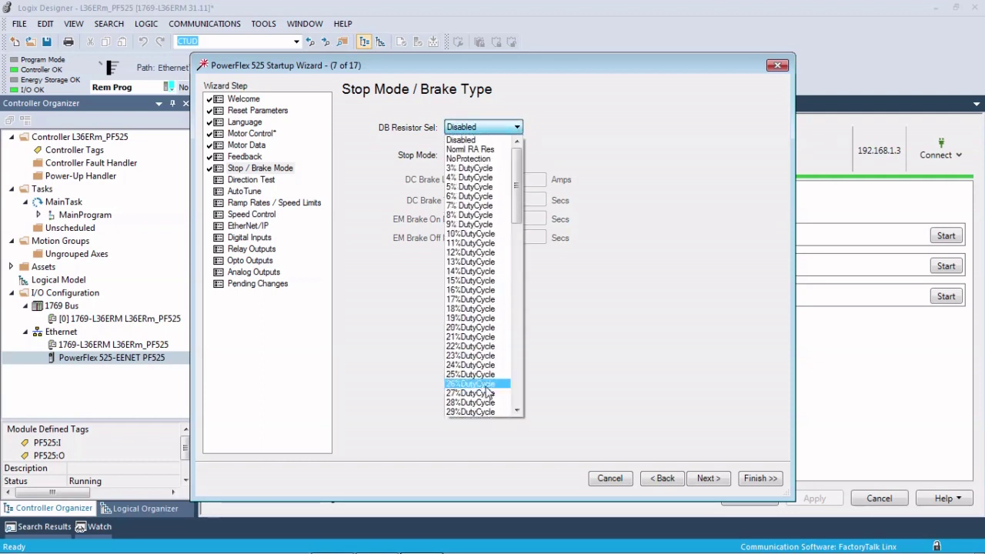
pyautogui.click(492, 140)
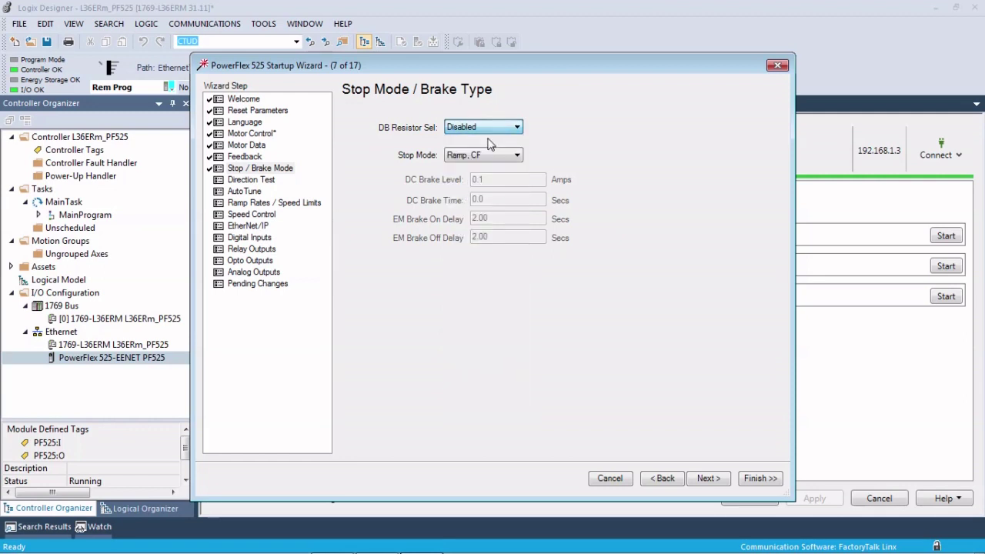
pyautogui.click(706, 479)
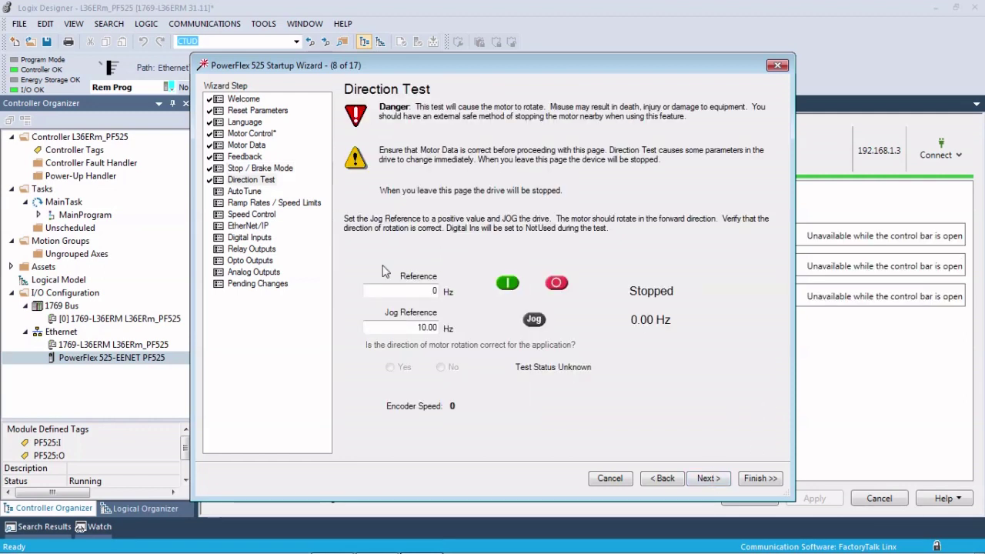
# Jog the drive at a 10 Hz reference, stop it, and confirm the rotation direction is correct
pyautogui.click(421, 290)
pyautogui.write('10')
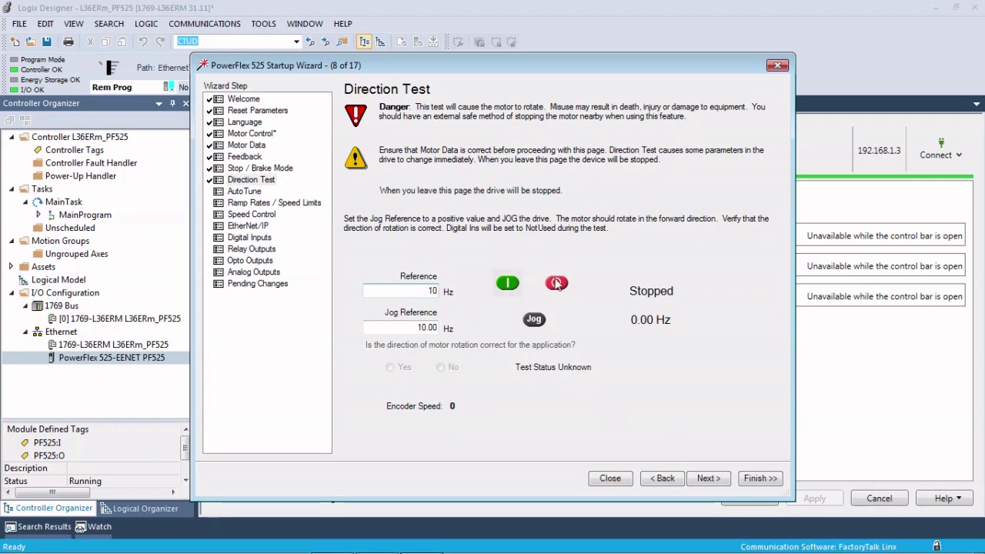
pyautogui.click(556, 283)
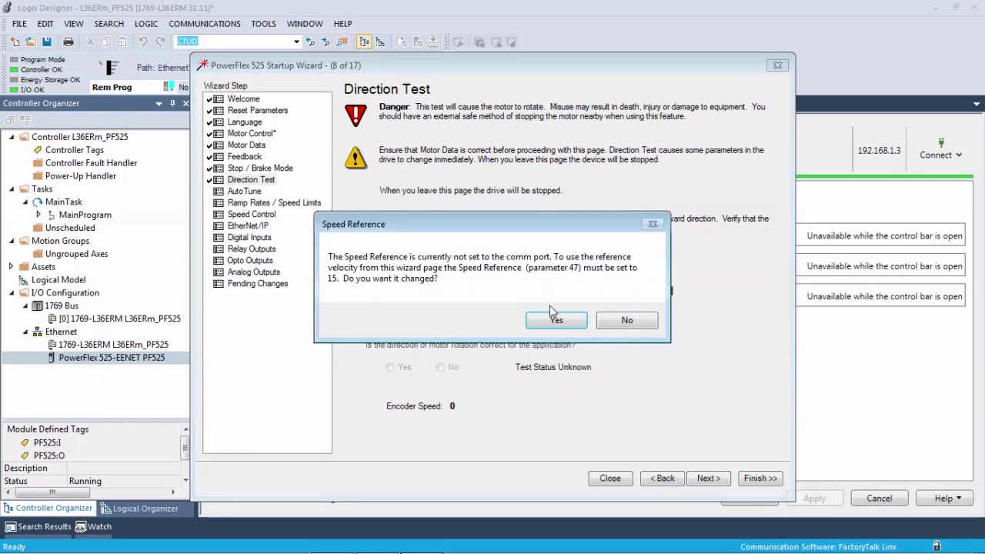
pyautogui.click(557, 320)
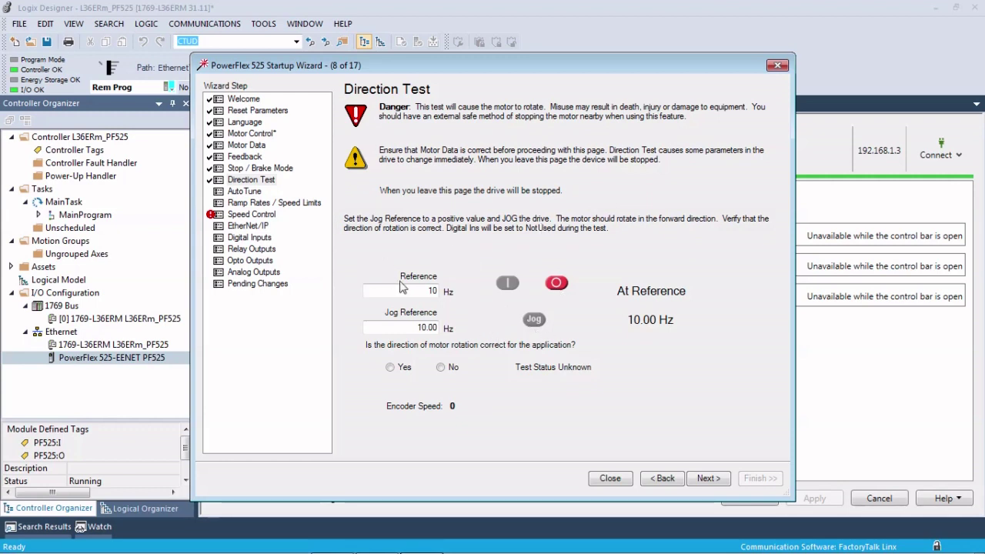
pyautogui.click(555, 286)
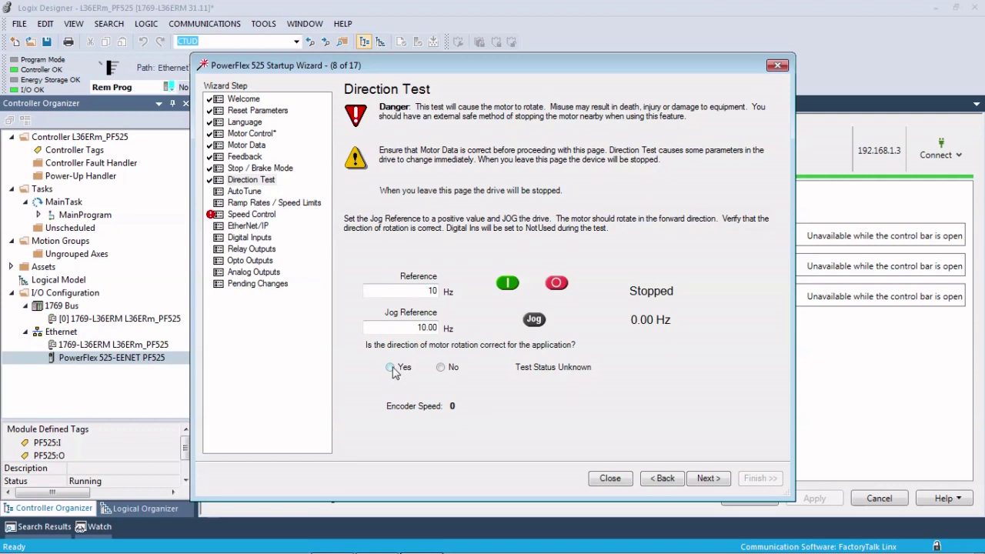
pyautogui.click(392, 369)
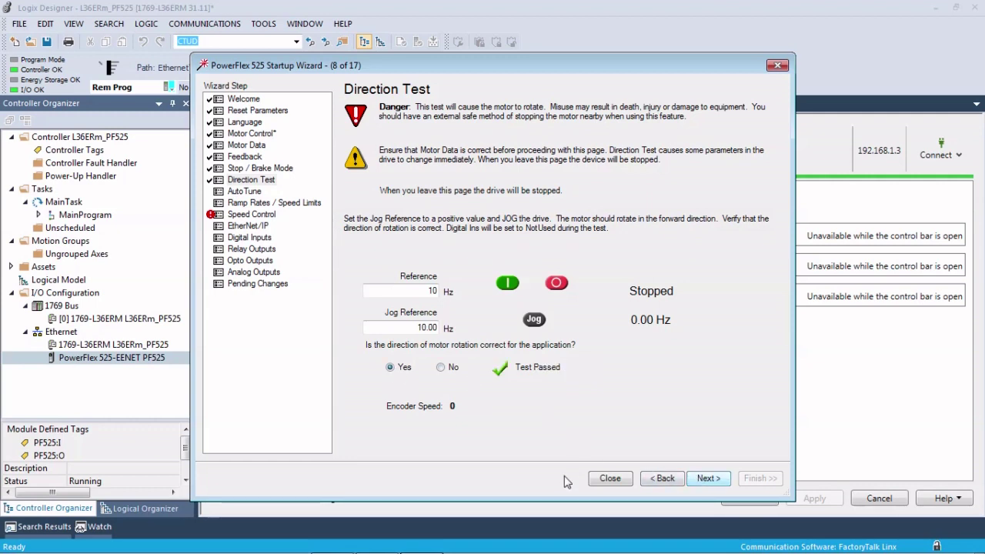
# Run a Static Tune, which faults, then continue to Ramp Rates / Speed Limits
pyautogui.press('Return')
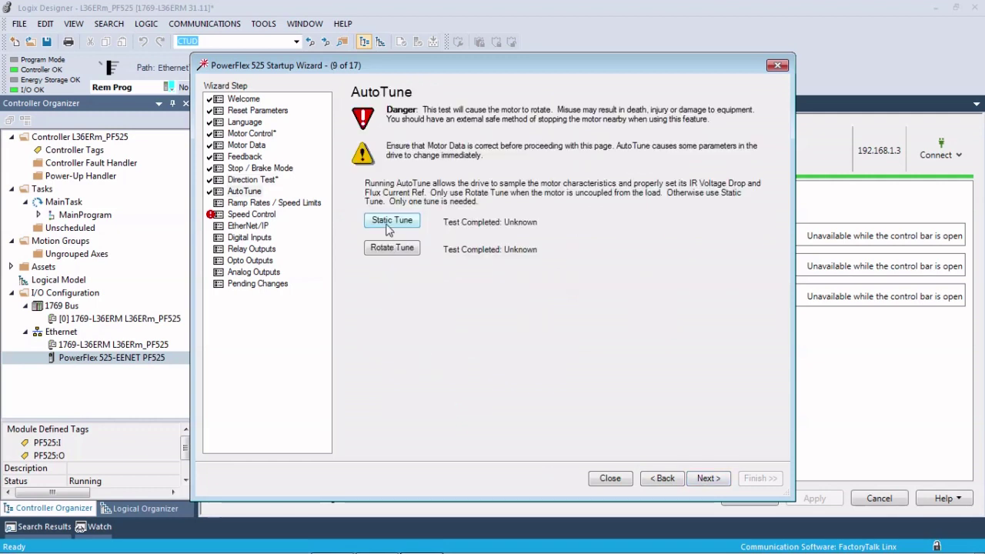
pyautogui.click(390, 222)
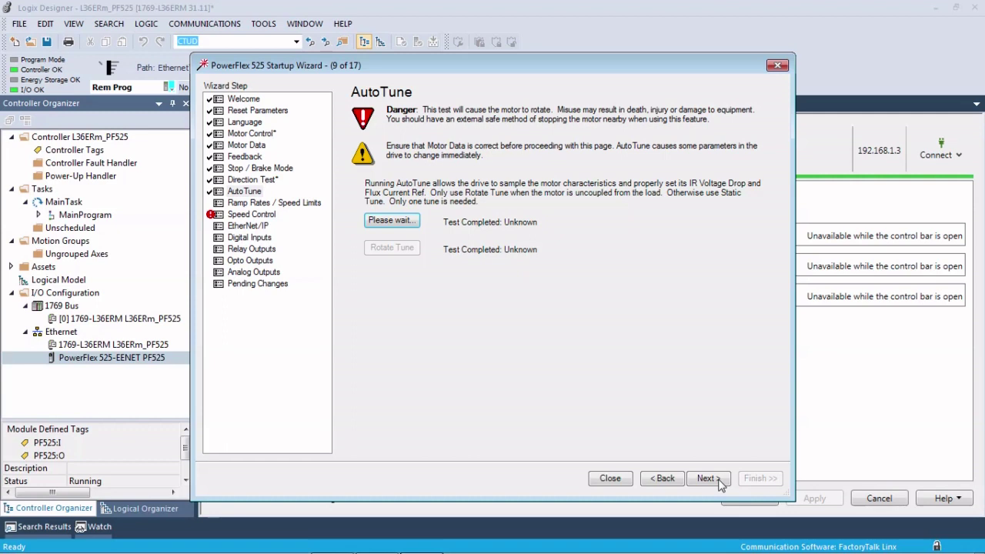
pyautogui.click(663, 478)
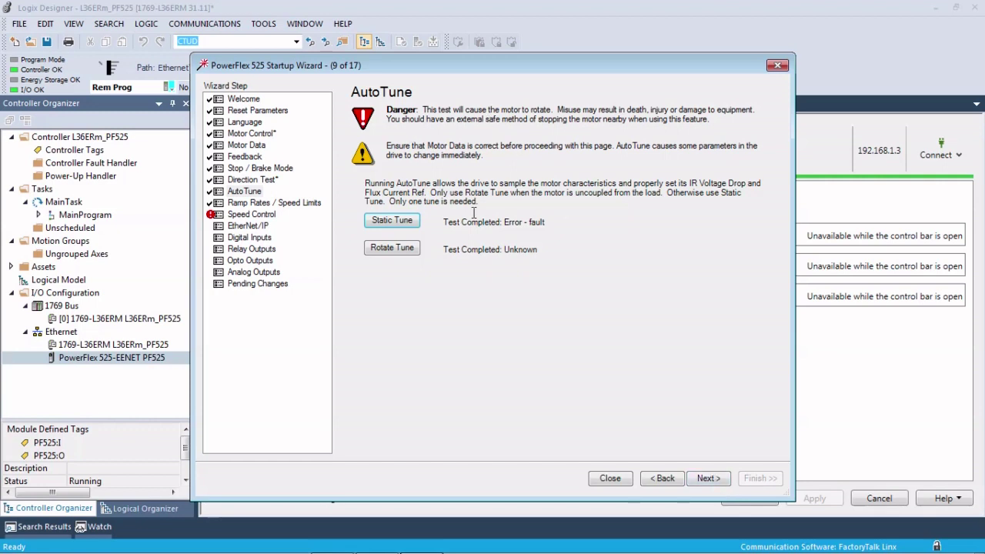
pyautogui.click(707, 478)
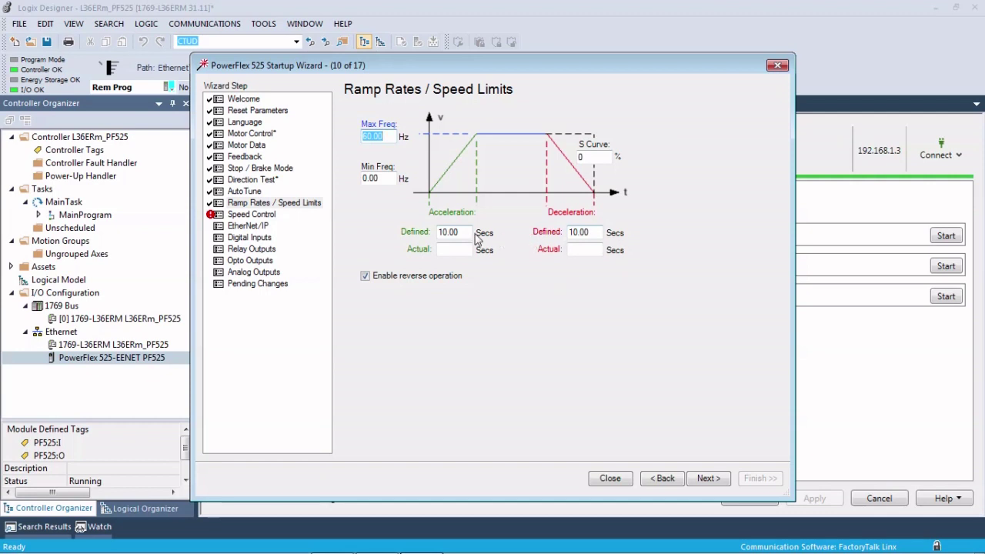
# Enter 5 seconds for both the acceleration and deceleration times
pyautogui.click(456, 232)
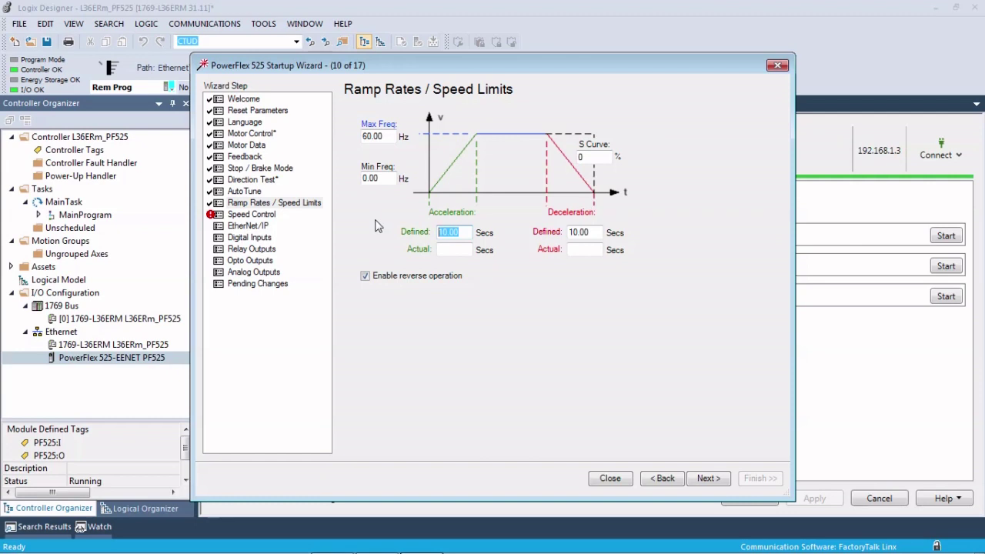
pyautogui.write('5')
pyautogui.doubleClick(590, 232)
pyautogui.write('5')
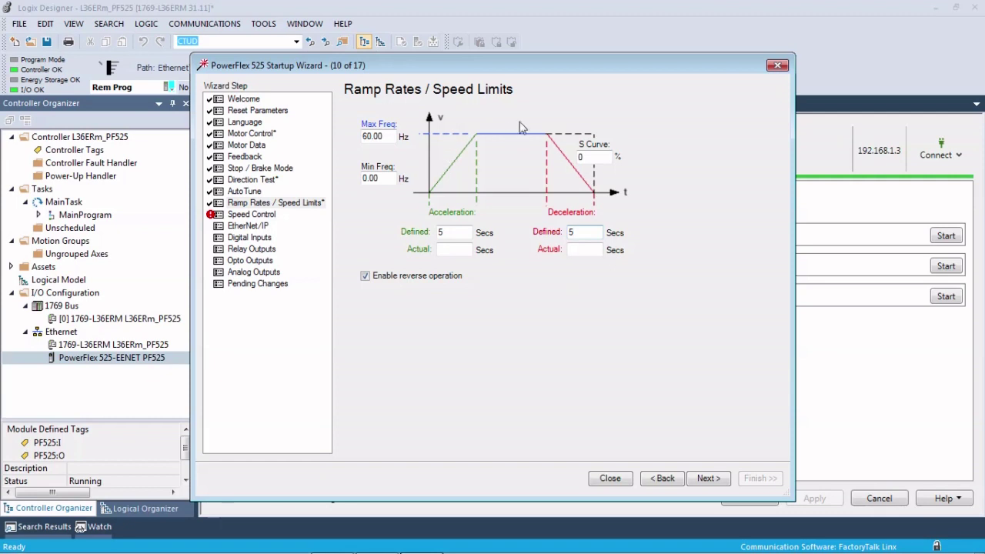
pyautogui.click(707, 487)
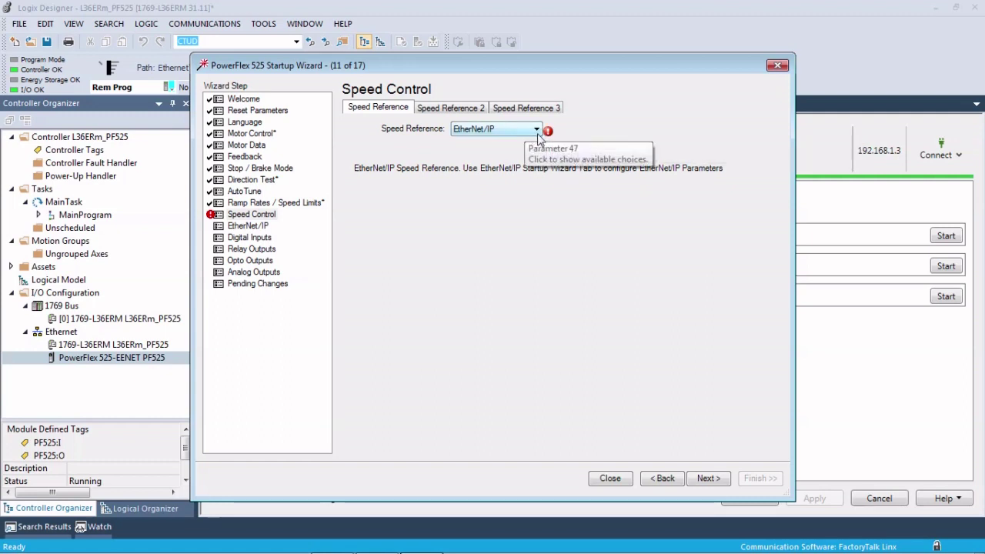
# Set Speed Reference 3 to Drive Pot, leaving the primary reference at EtherNet/IP
pyautogui.moveTo(547, 132)
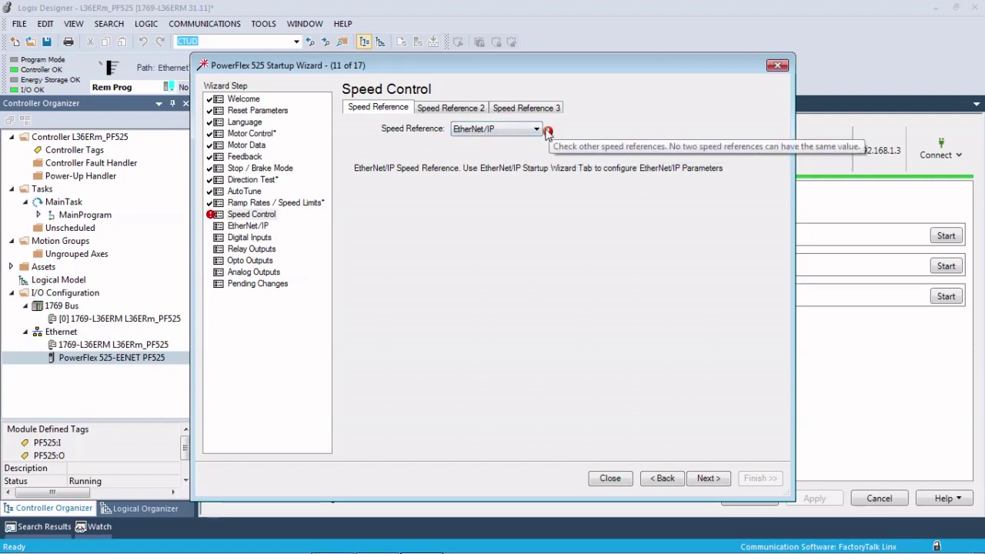
pyautogui.click(461, 108)
pyautogui.click(500, 110)
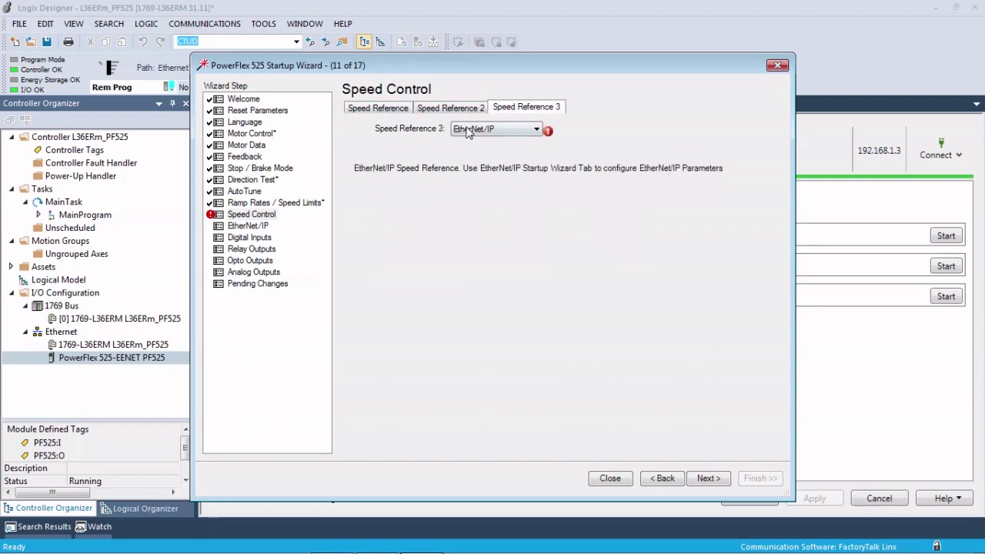
pyautogui.click(384, 109)
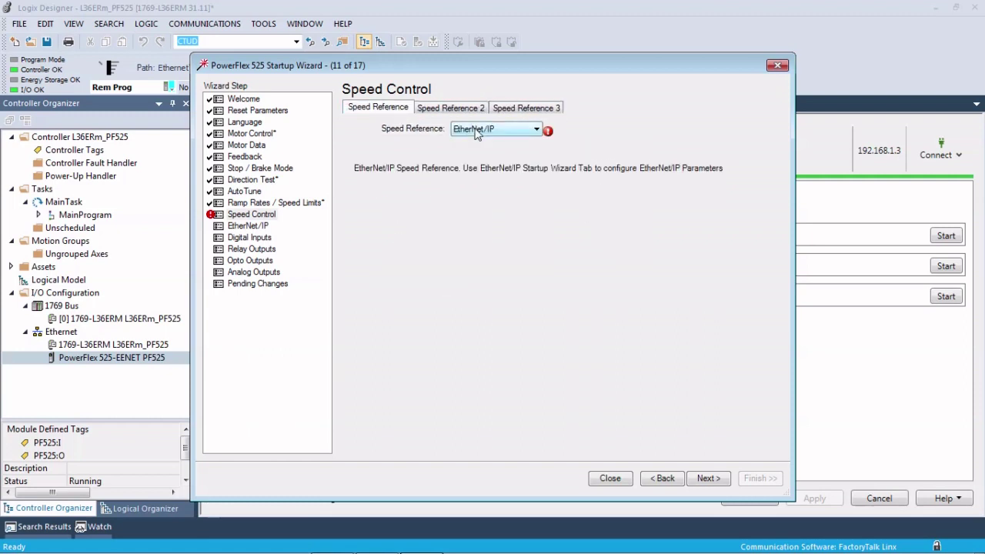
pyautogui.click(508, 109)
pyautogui.click(396, 109)
pyautogui.click(504, 111)
pyautogui.click(500, 131)
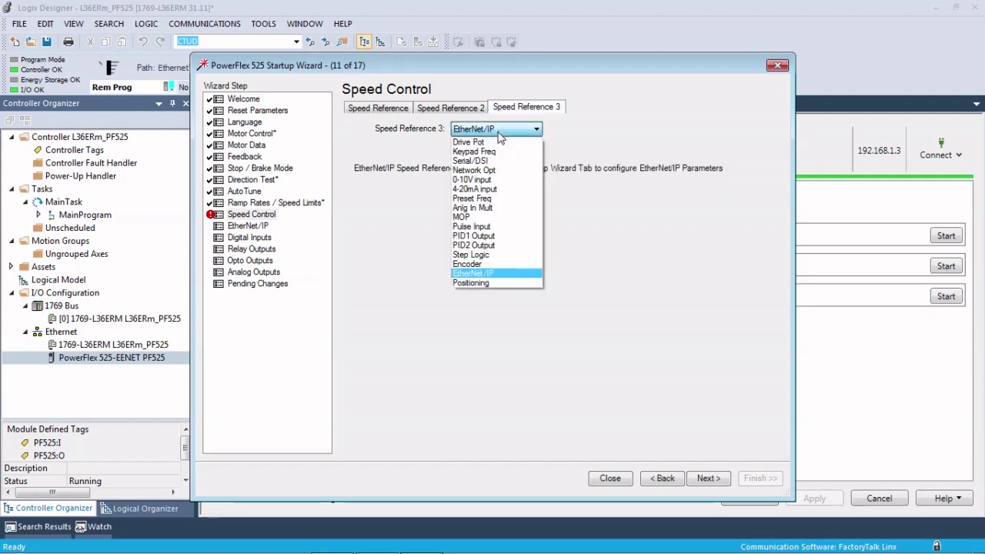
pyautogui.click(495, 143)
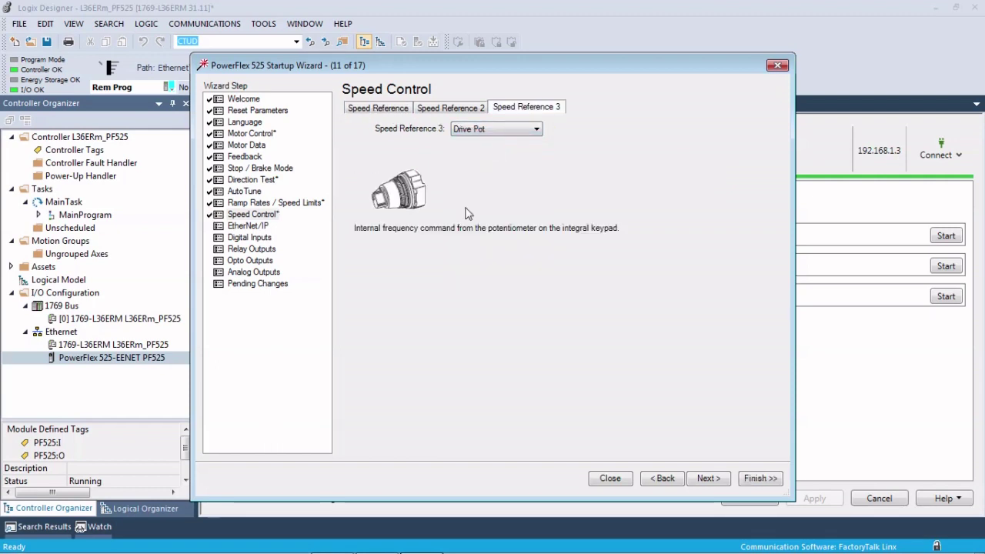
pyautogui.click(372, 105)
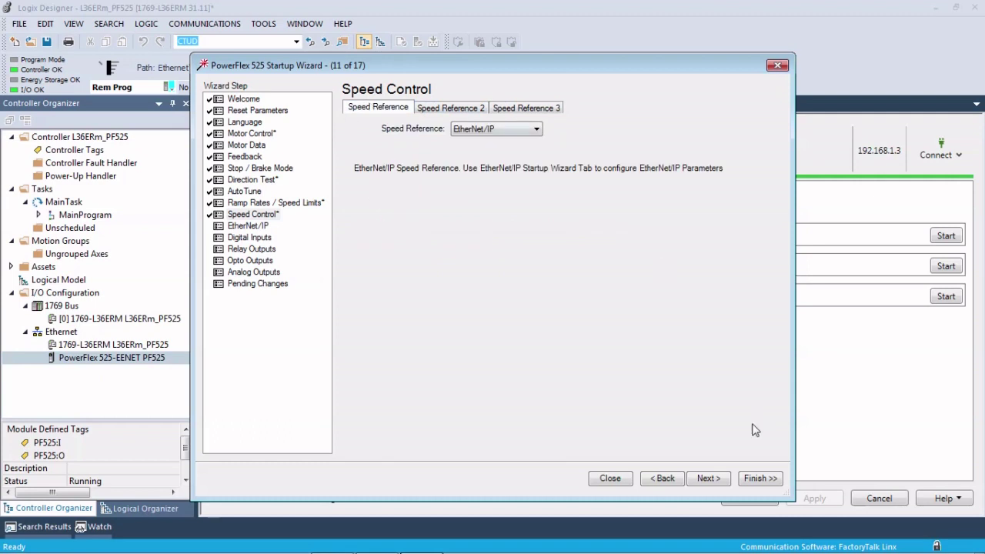
pyautogui.click(706, 478)
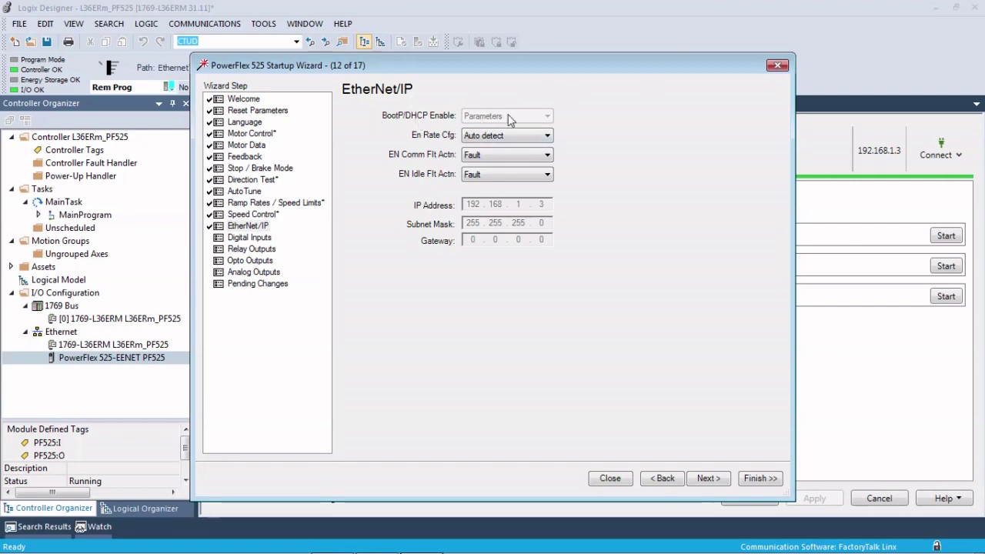
# Leave the EtherNet/IP, Digital Inputs, Relay Outputs and Opto Output settings at their defaults
pyautogui.click(708, 479)
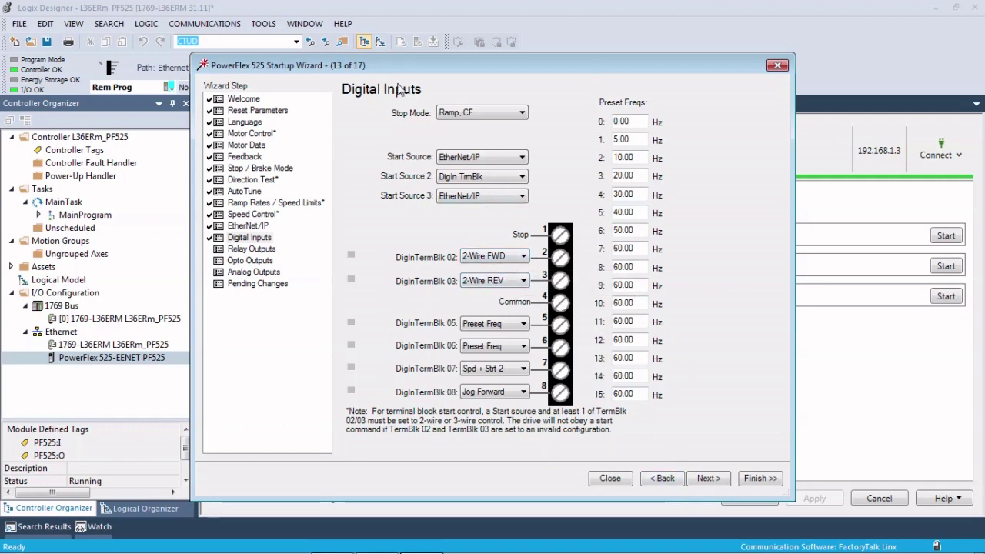
pyautogui.click(706, 478)
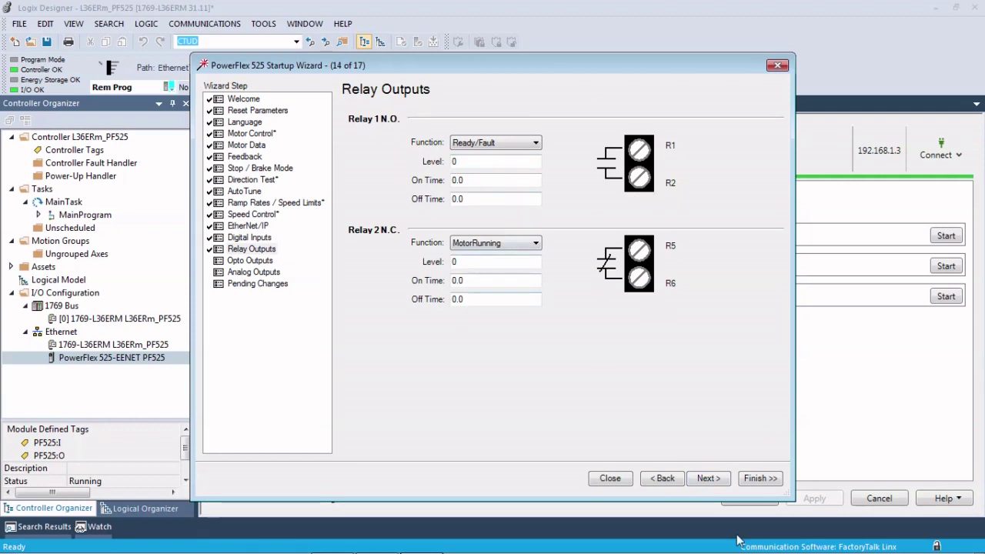
pyautogui.click(708, 479)
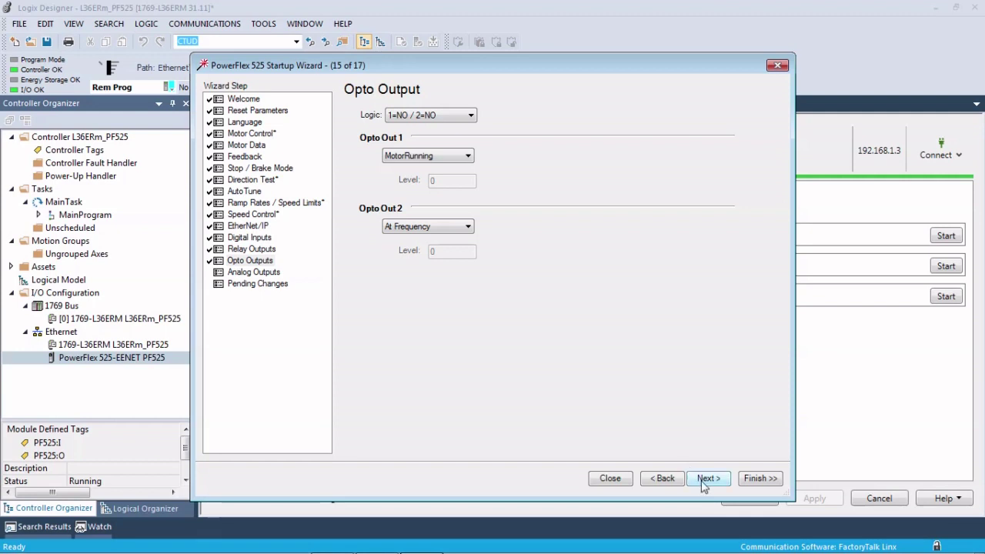
pyautogui.click(707, 479)
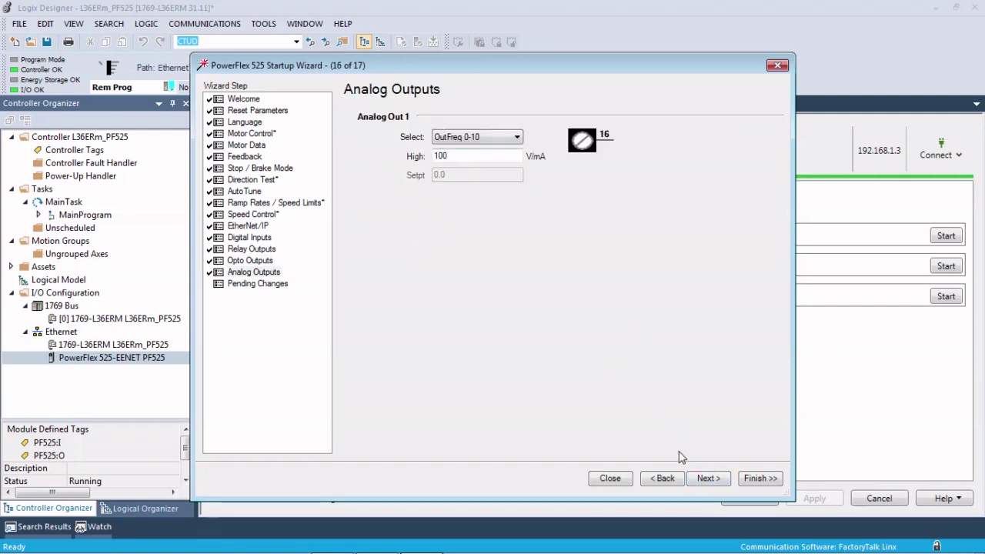
# Apply the Startup Wizard's pending PowerFlex 525 changes and close the module properties
pyautogui.click(706, 479)
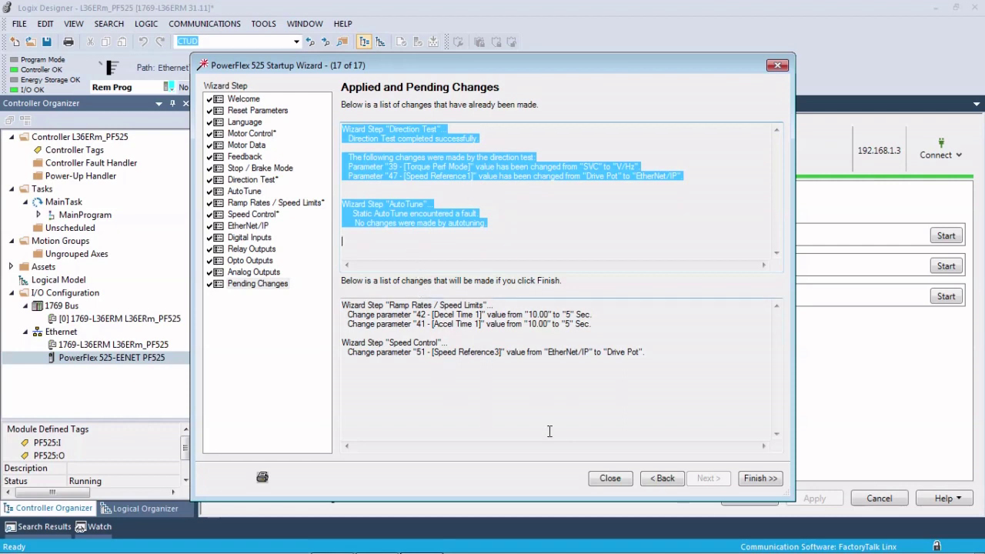
pyautogui.click(760, 479)
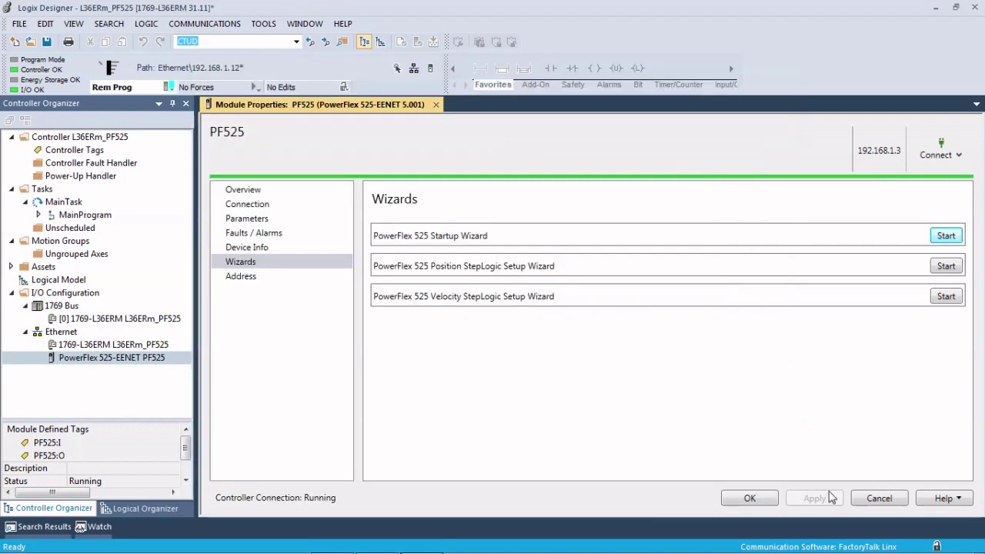
pyautogui.click(747, 498)
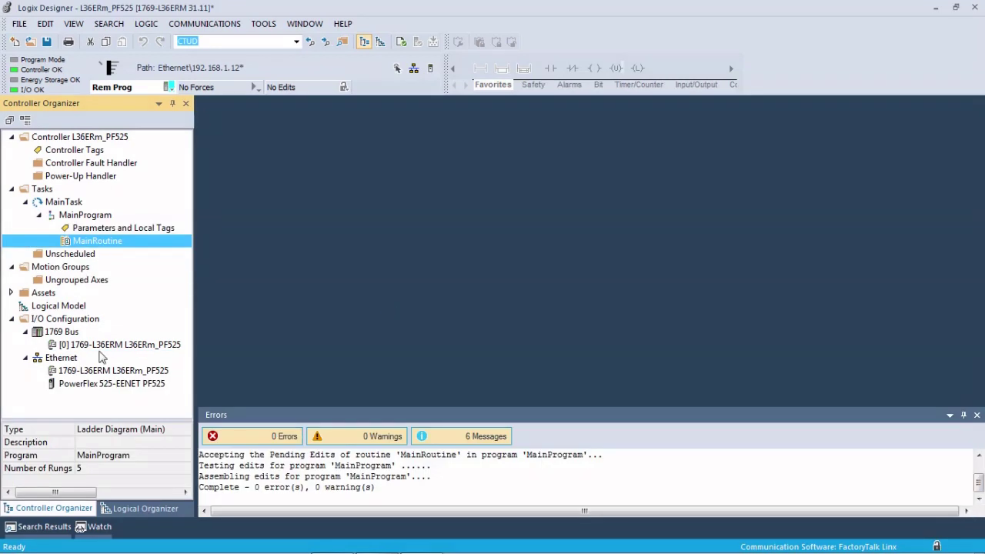
# Switch the controller to Remote Run mode and open the MainRoutine ladder logic
pyautogui.click(123, 385)
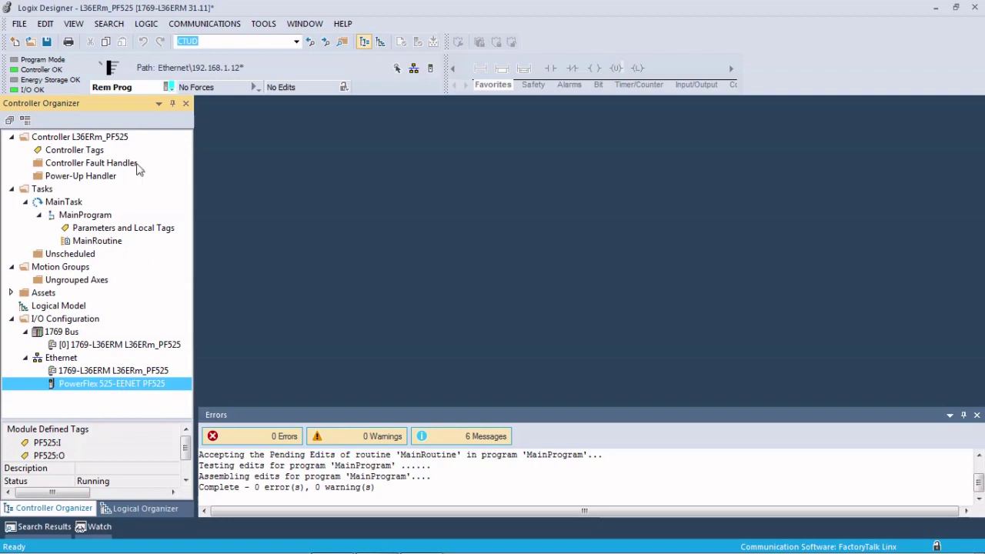
pyautogui.click(171, 90)
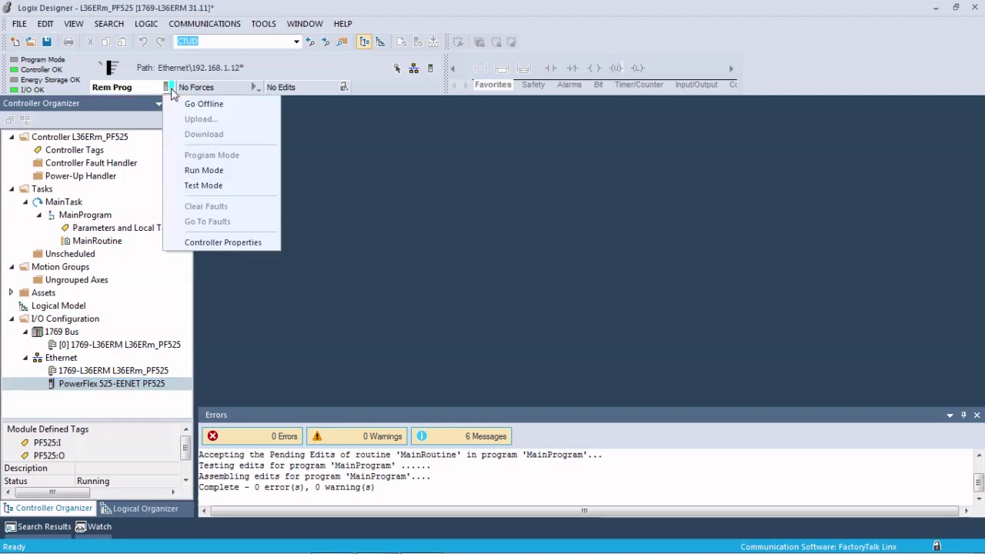
pyautogui.click(194, 168)
pyautogui.click(500, 314)
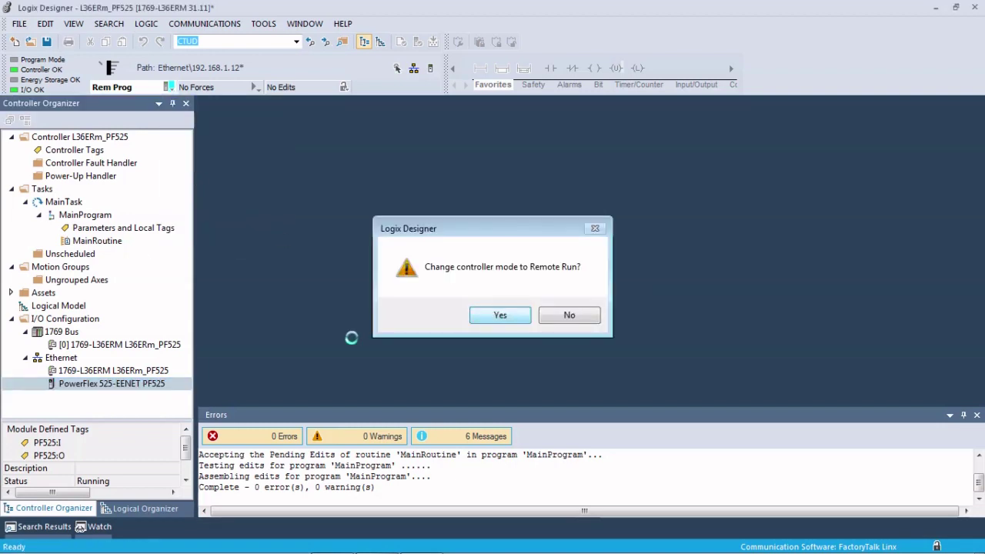
pyautogui.doubleClick(97, 241)
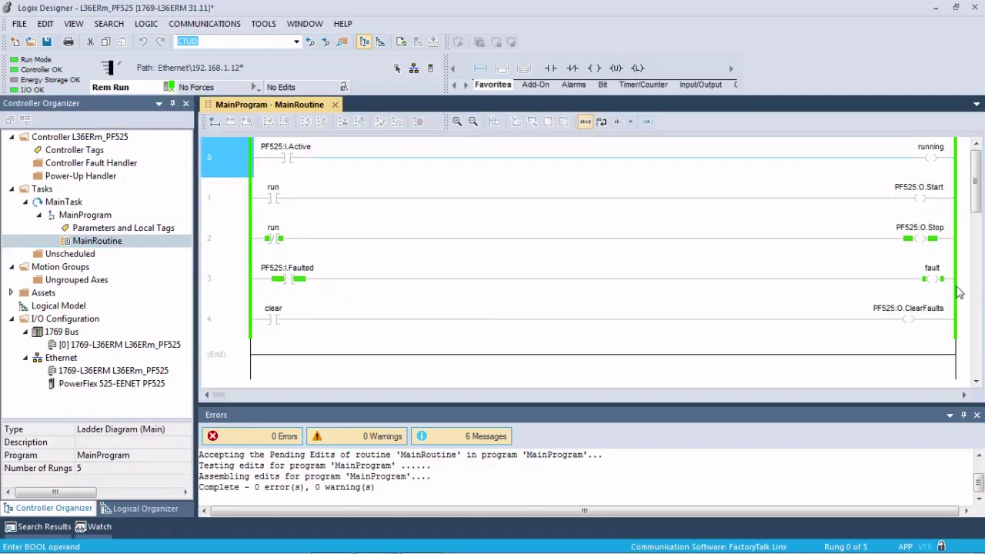
# Toggle the clear bit on and back off to reset the drive fault
pyautogui.rightClick(282, 314)
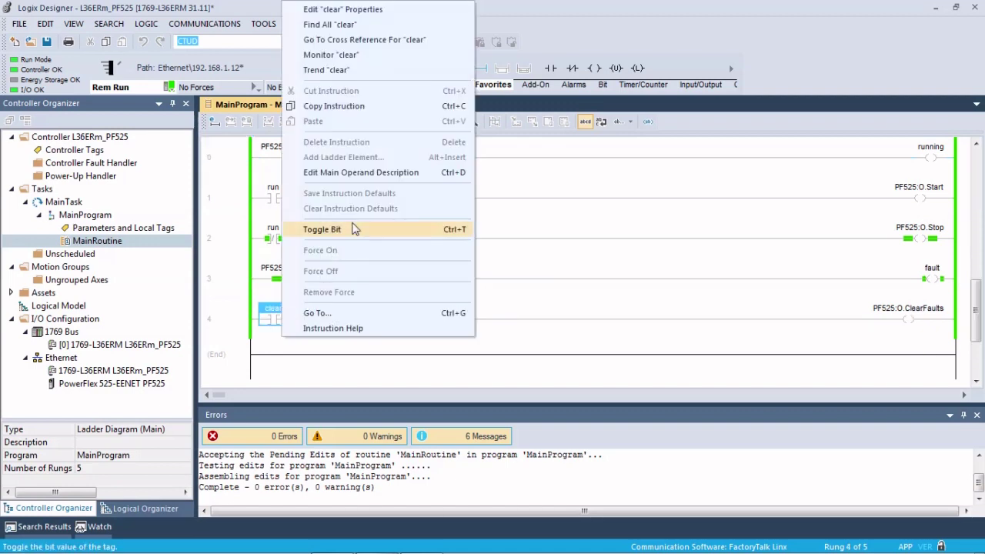
pyautogui.click(340, 233)
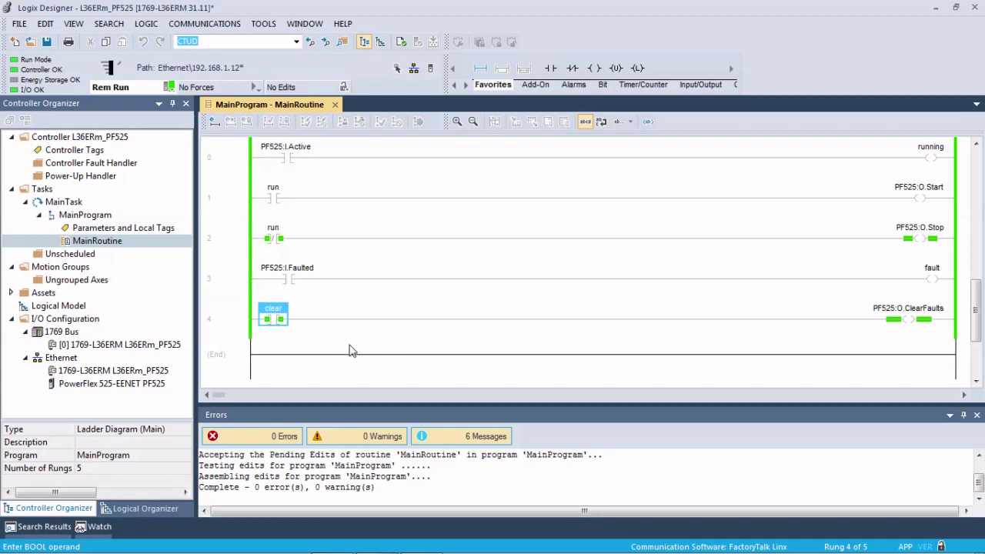
pyautogui.rightClick(277, 320)
pyautogui.click(339, 231)
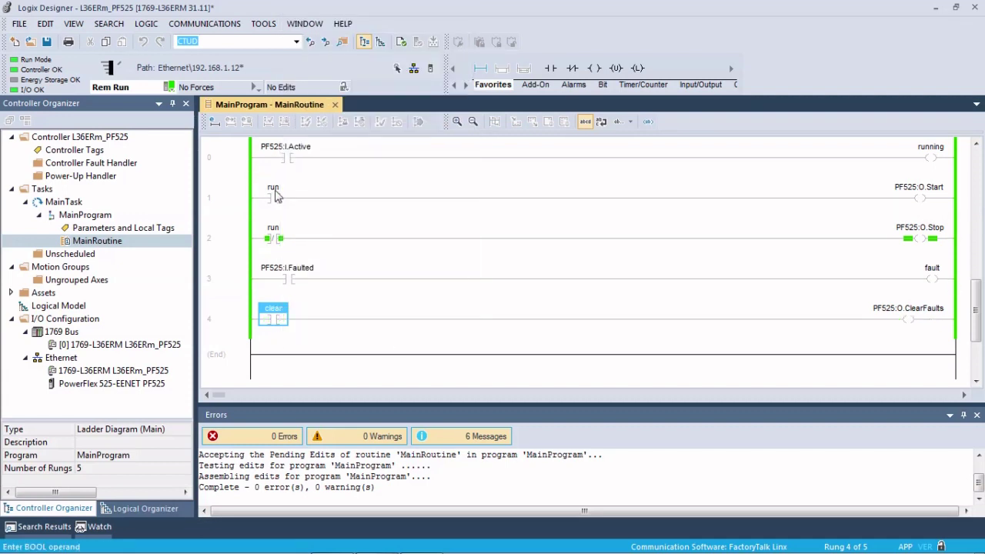
# Toggle the run bit on to start the PF525 drive, then off to stop it
pyautogui.rightClick(275, 196)
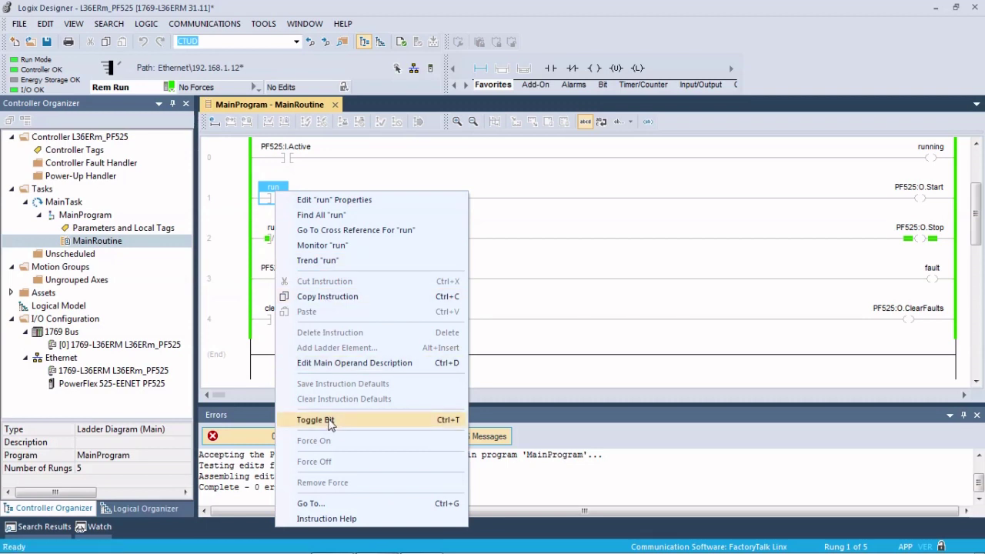
pyautogui.click(328, 422)
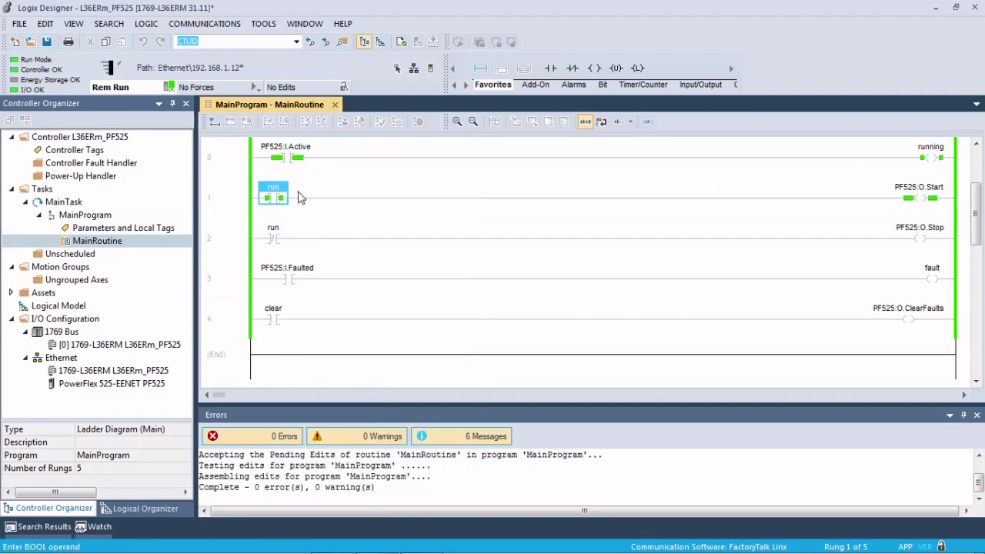
pyautogui.rightClick(282, 196)
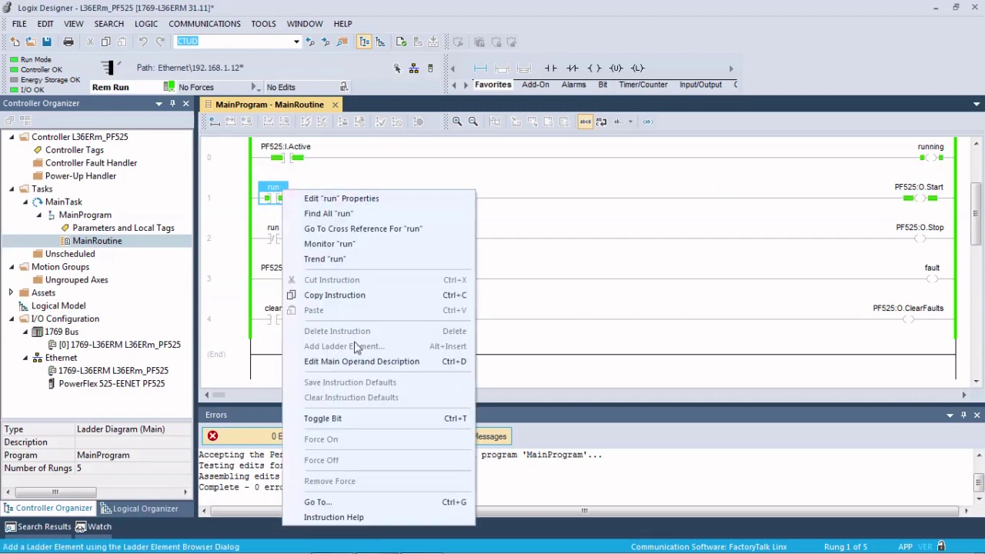
pyautogui.click(350, 417)
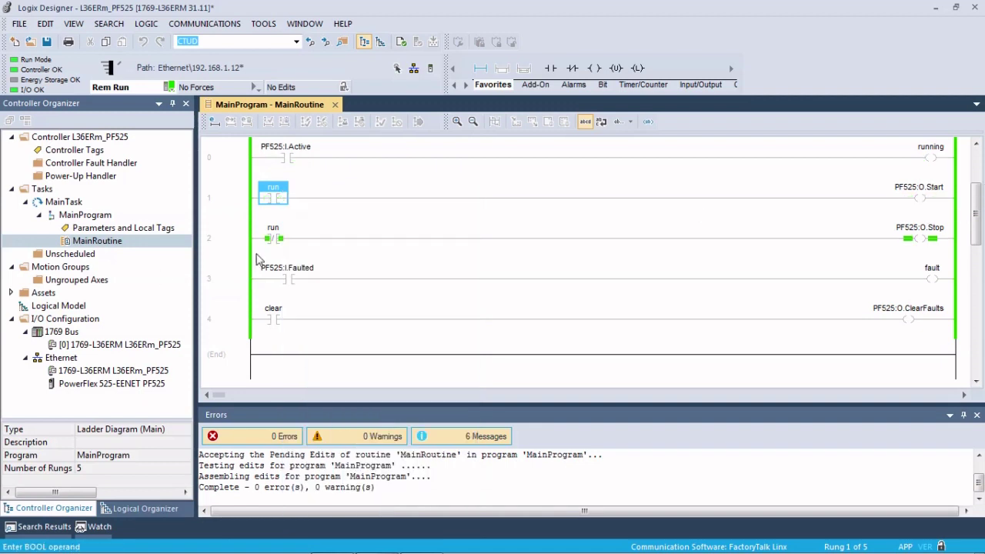
pyautogui.click(233, 242)
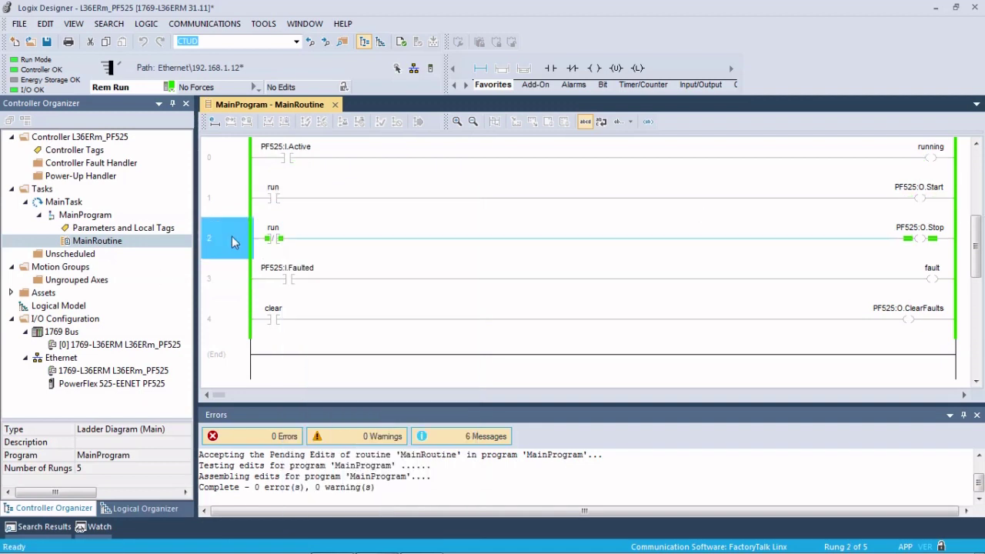